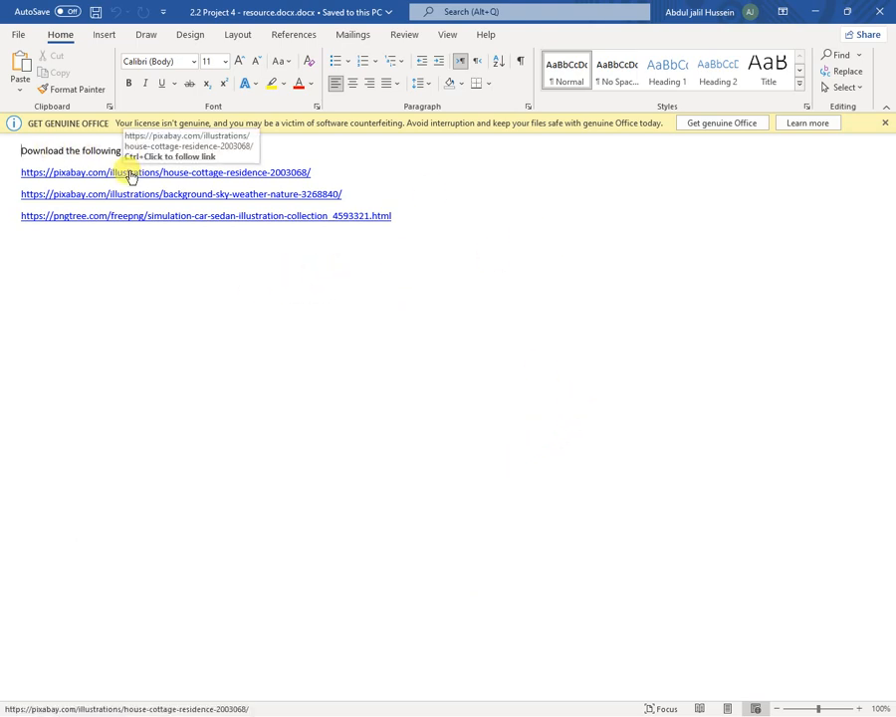
- Open the house-cottage-residence link from the document and request its free 1280×808 PNG download
{"action": "left_click", "coordinate": [129, 174], "text": "ctrl"}
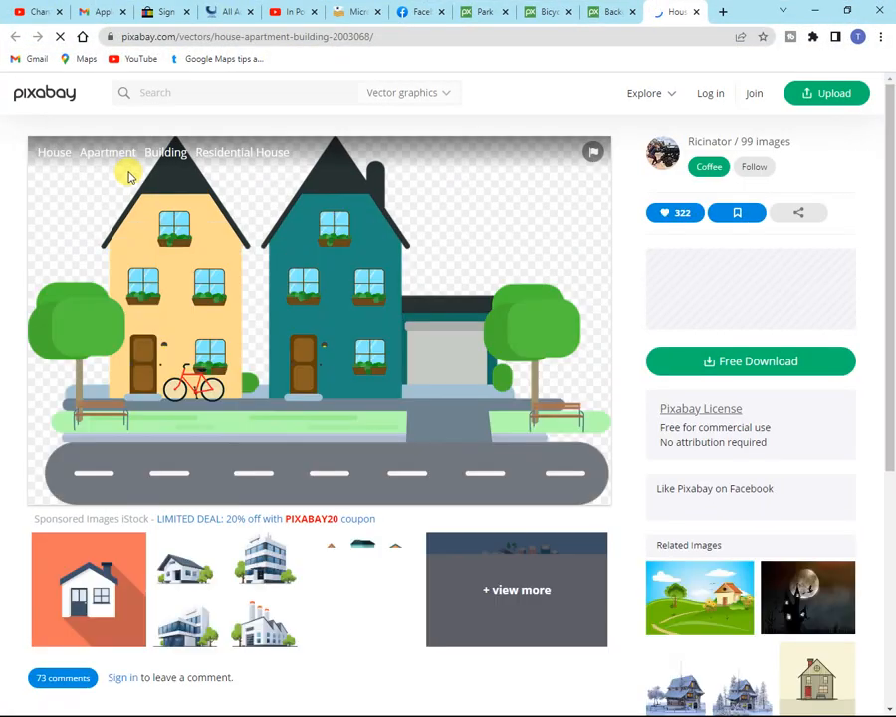
{"action": "left_click", "coordinate": [696, 360]}
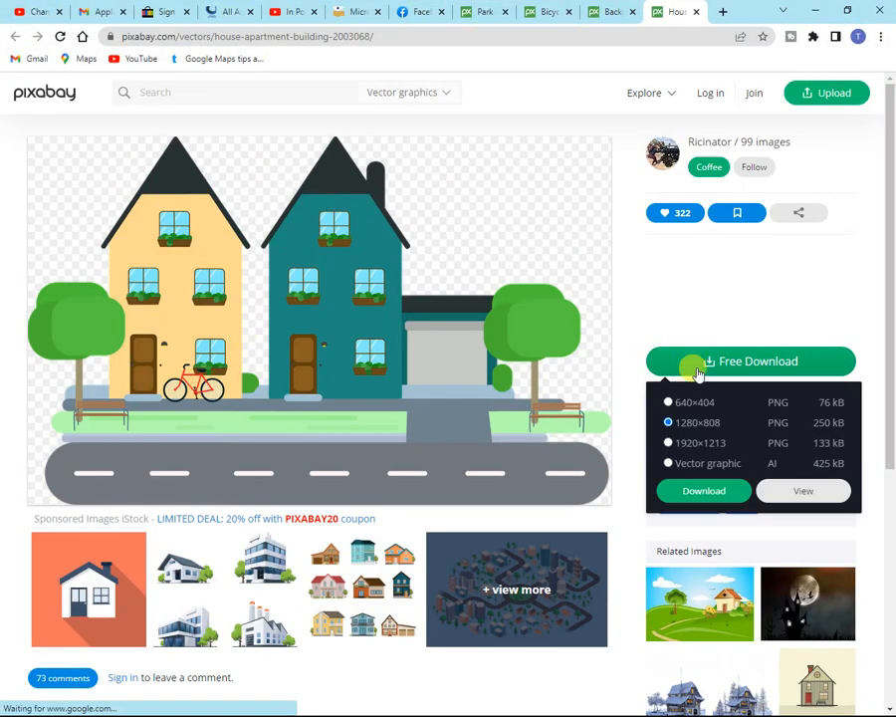
{"action": "left_click", "coordinate": [695, 489]}
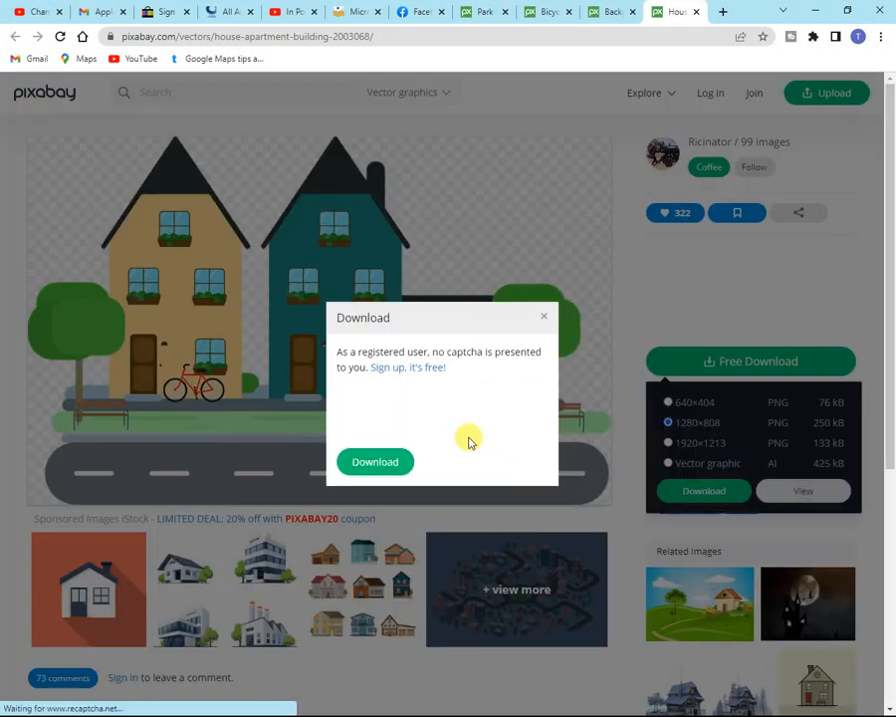
{"action": "left_click", "coordinate": [366, 459]}
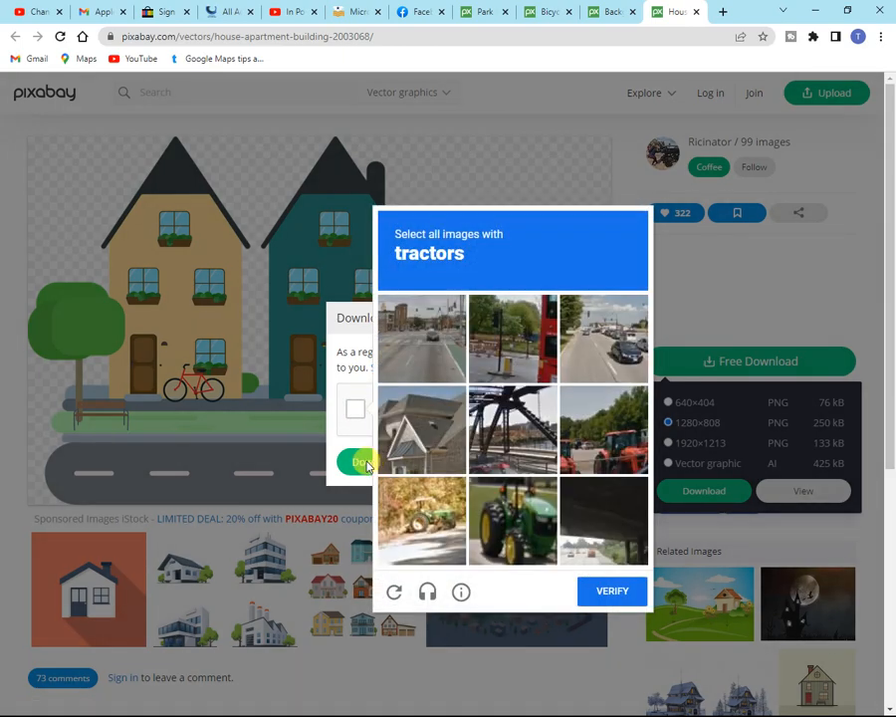
{"action": "left_click", "coordinate": [361, 465]}
- Complete the captcha by selecting all the tractor images, and download the house illustration
{"action": "left_click", "coordinate": [355, 409]}
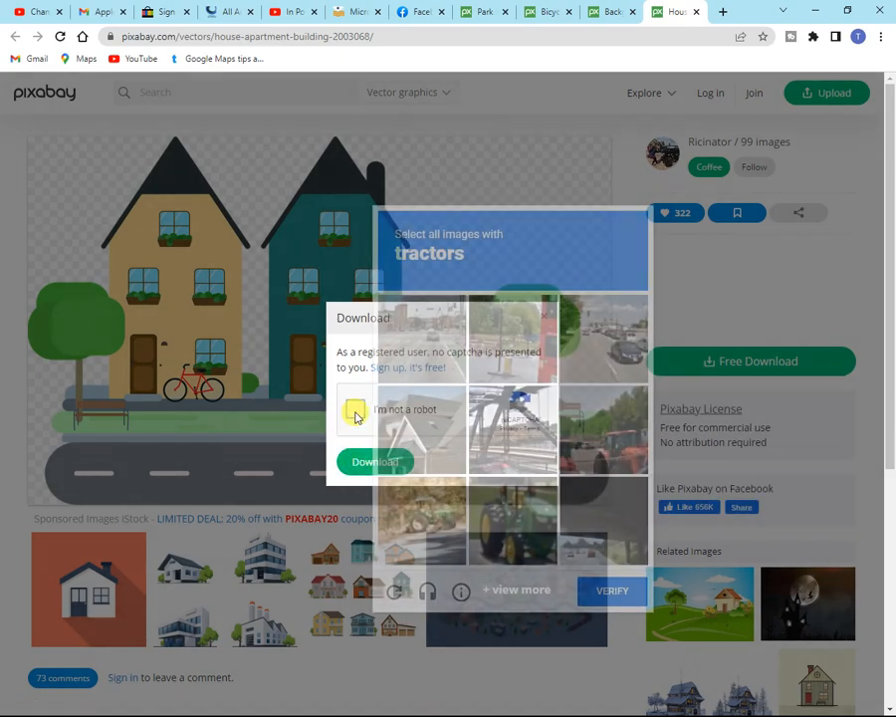
{"action": "left_click", "coordinate": [513, 518]}
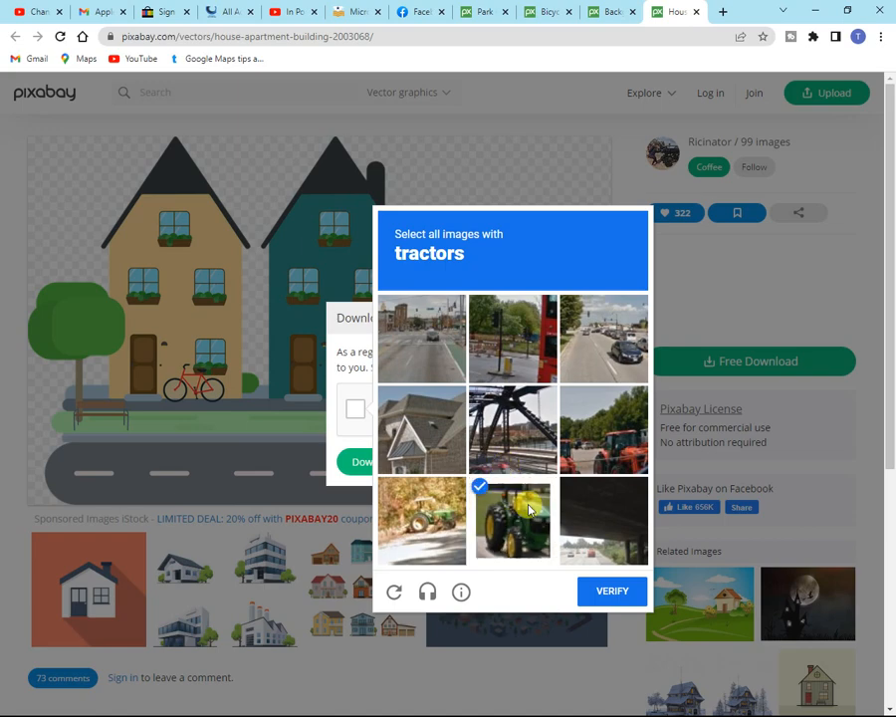
{"action": "left_click", "coordinate": [607, 436]}
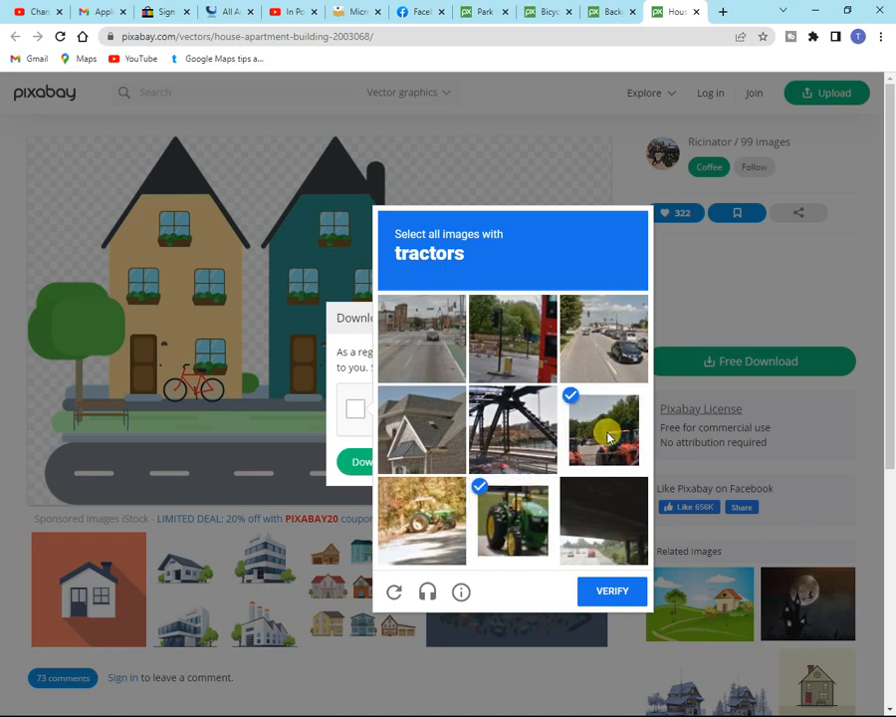
{"action": "left_click", "coordinate": [422, 520]}
{"action": "left_click", "coordinate": [596, 590]}
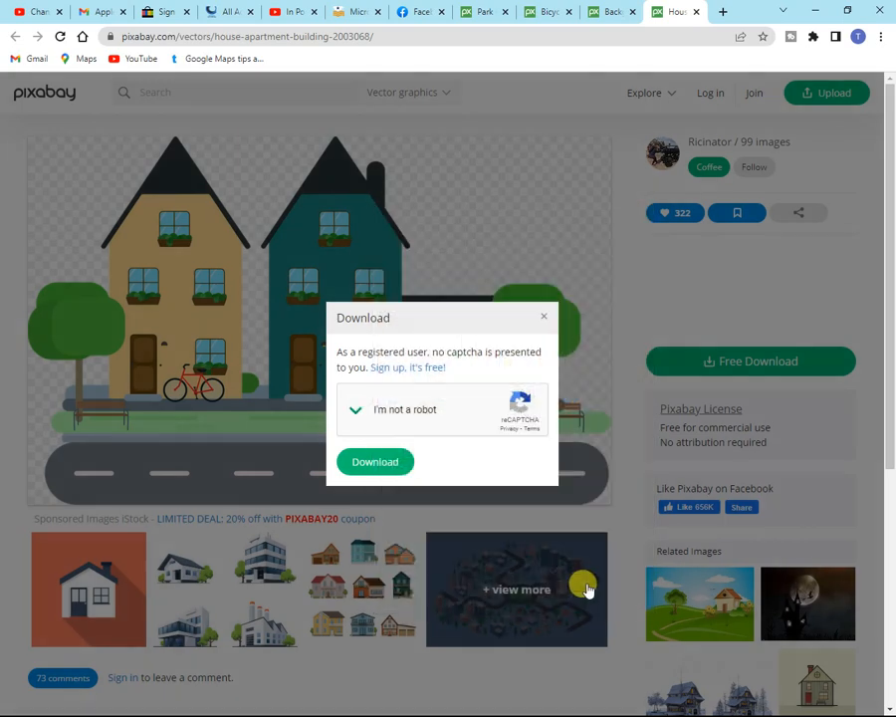
{"action": "left_click", "coordinate": [376, 462]}
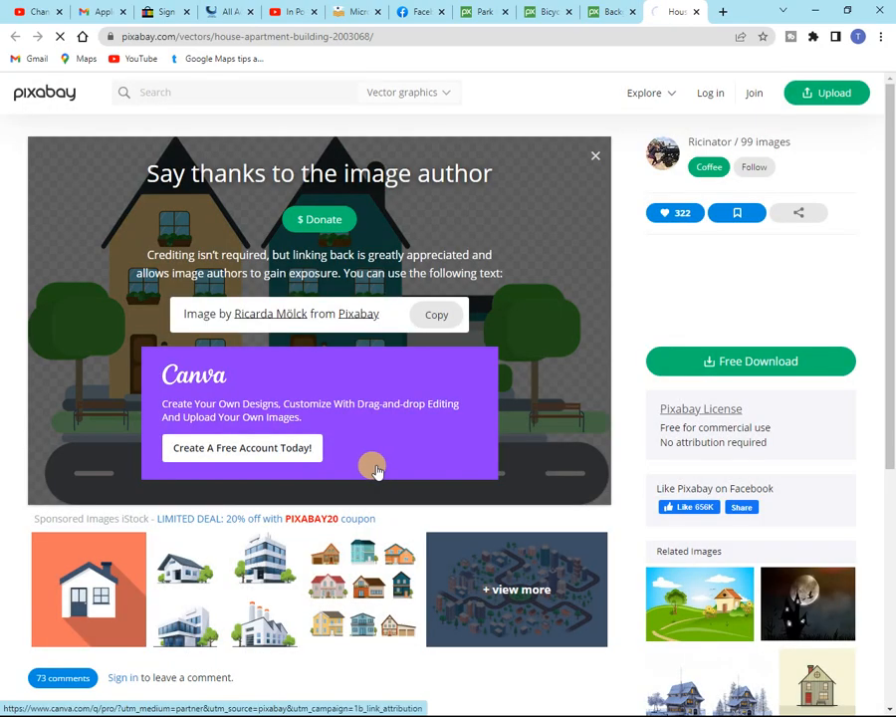
- Return to the Word document, open the background-sky-weather-nature link and request its free 1920×1365 JPG download
{"action": "key", "text": "alt+Tab"}
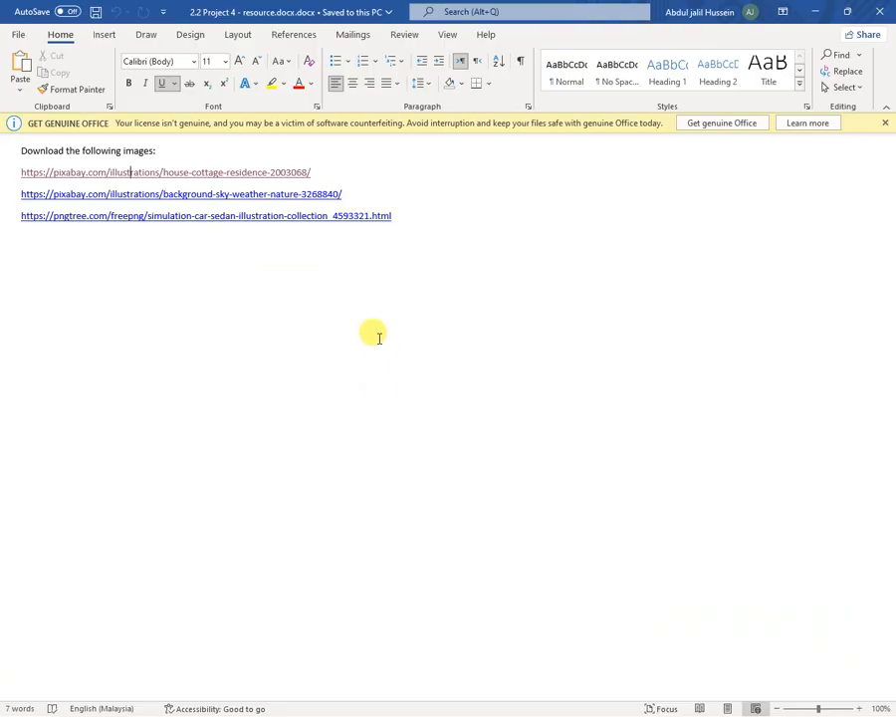
{"action": "left_click", "coordinate": [261, 195], "text": "ctrl"}
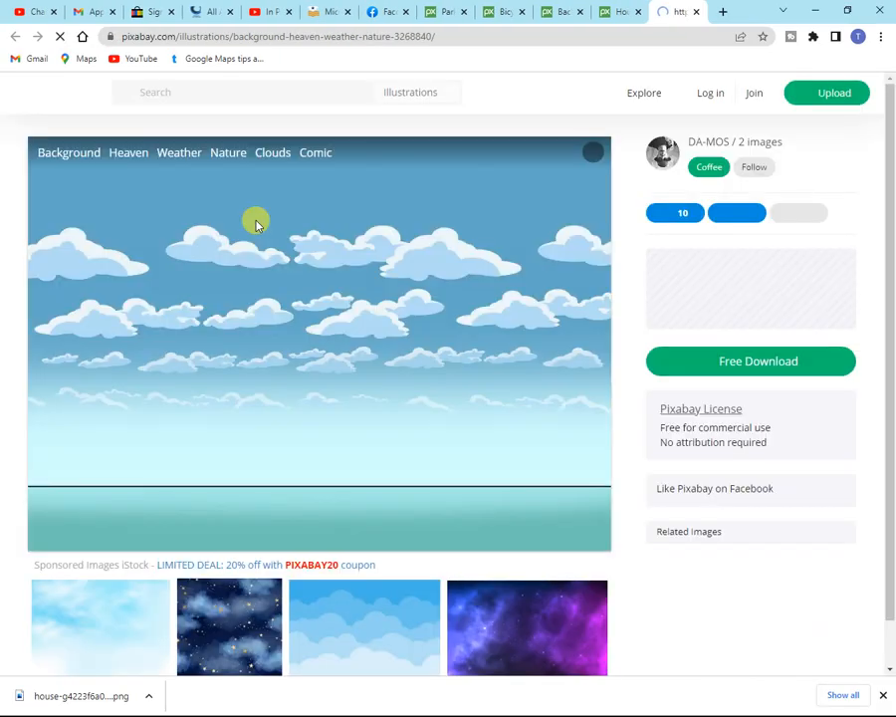
{"action": "left_click", "coordinate": [709, 364]}
{"action": "left_click", "coordinate": [706, 493]}
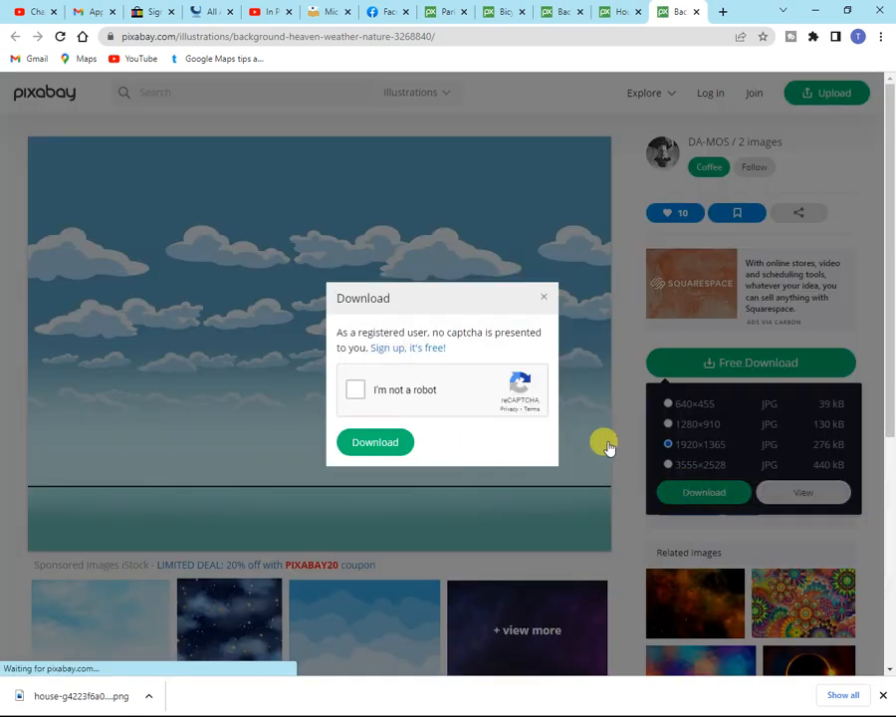
- Complete the captcha by selecting the crosswalk squares, and download the sky background image
{"action": "left_click", "coordinate": [357, 394]}
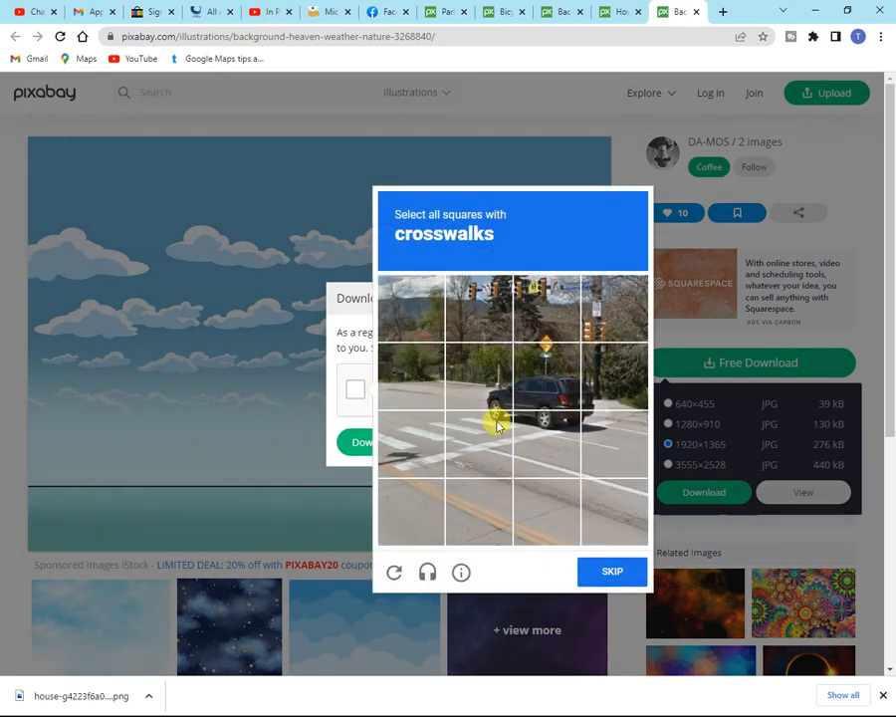
{"action": "left_click", "coordinate": [464, 426]}
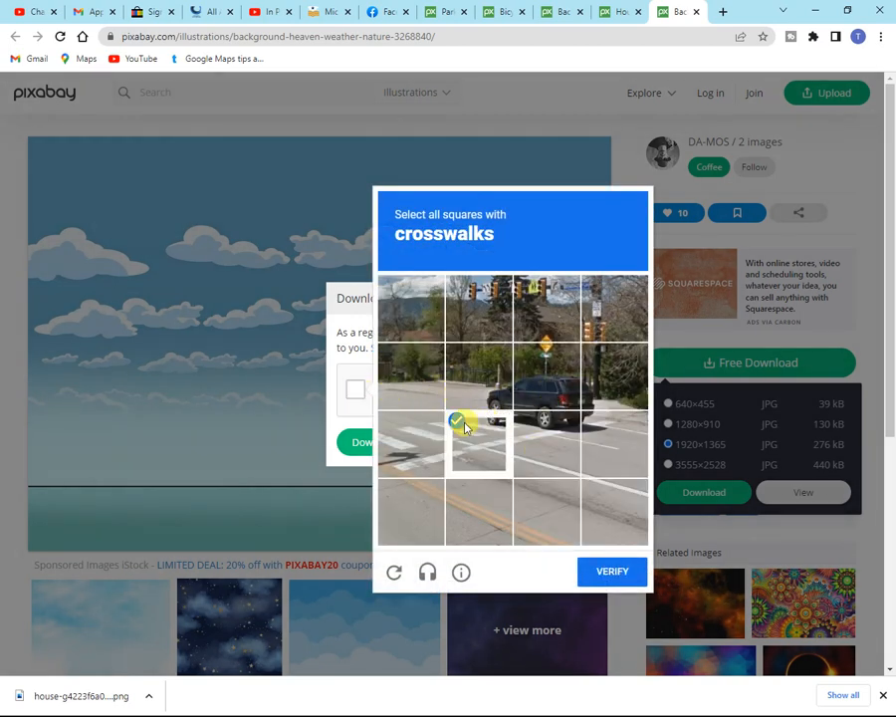
{"action": "left_click", "coordinate": [611, 569]}
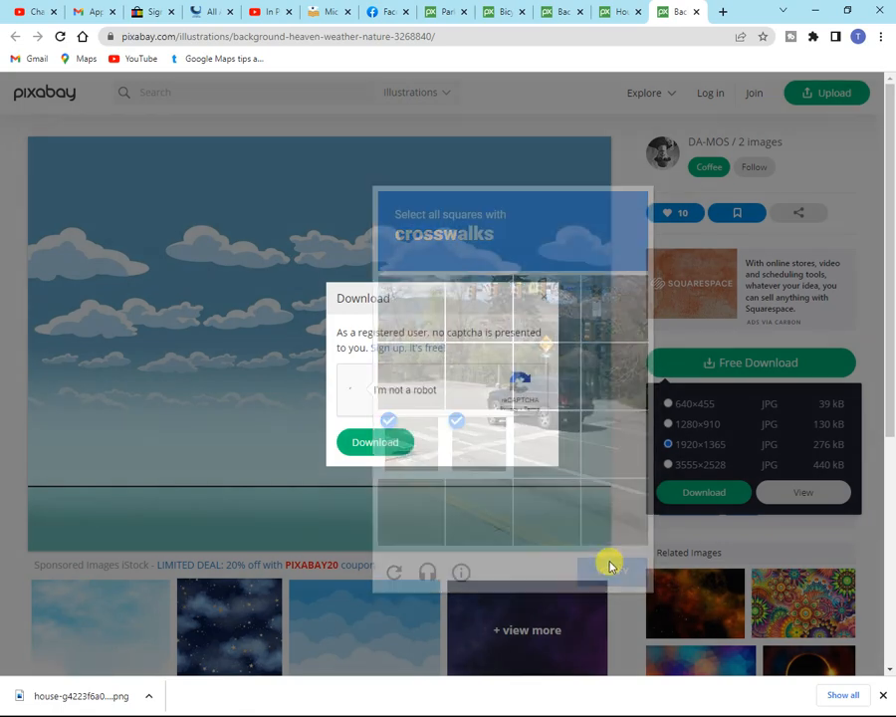
{"action": "left_click", "coordinate": [377, 442]}
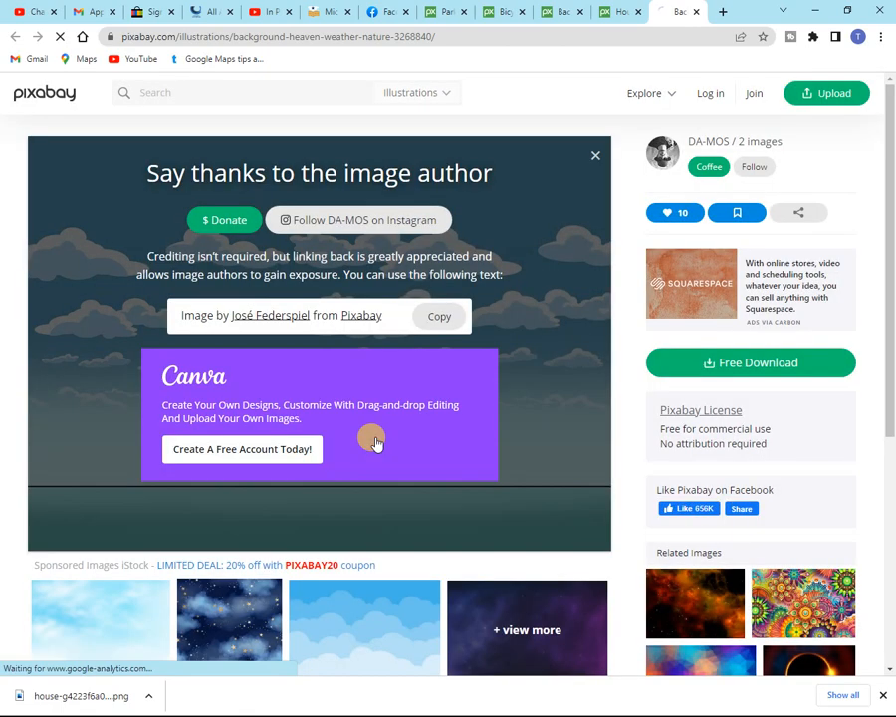
- Switch back to the Word document, open the pngtree simulation car sedan link and look over the cars in the collection
{"action": "key", "text": "alt+Tab"}
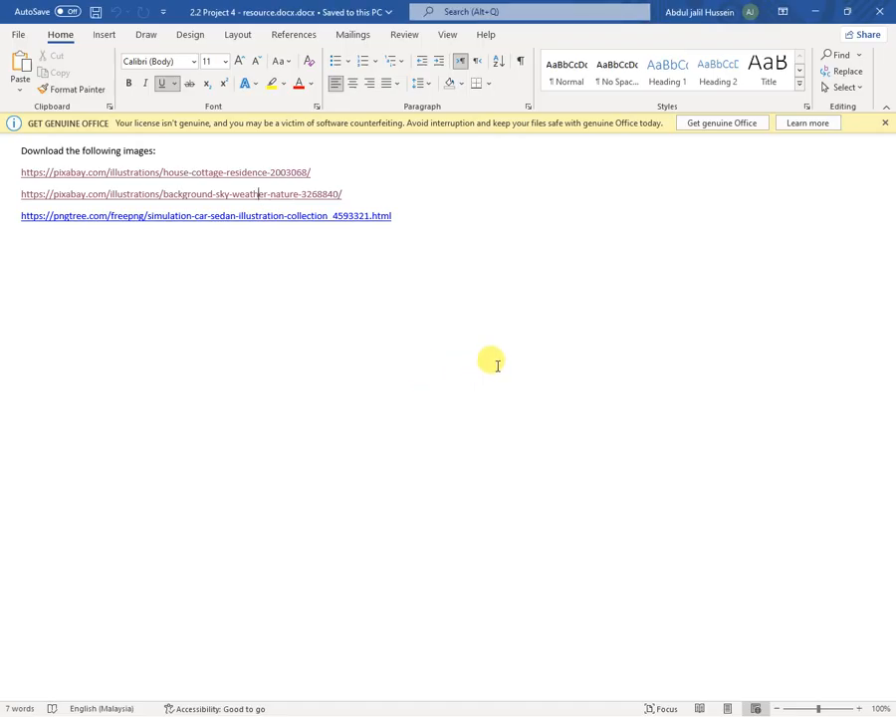
{"action": "triple_click", "coordinate": [214, 221]}
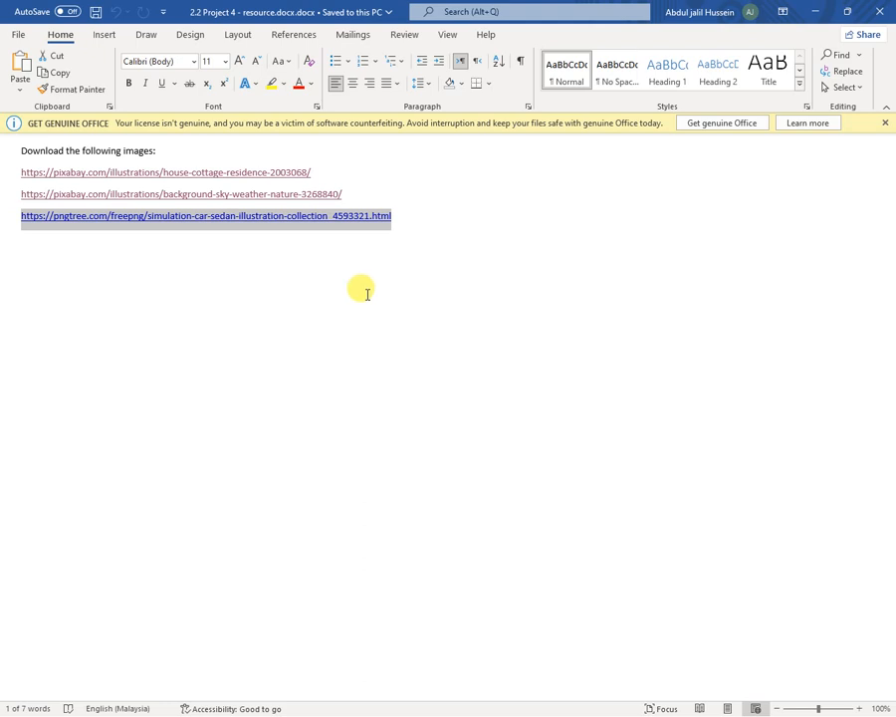
{"action": "left_click", "coordinate": [253, 221], "text": "ctrl"}
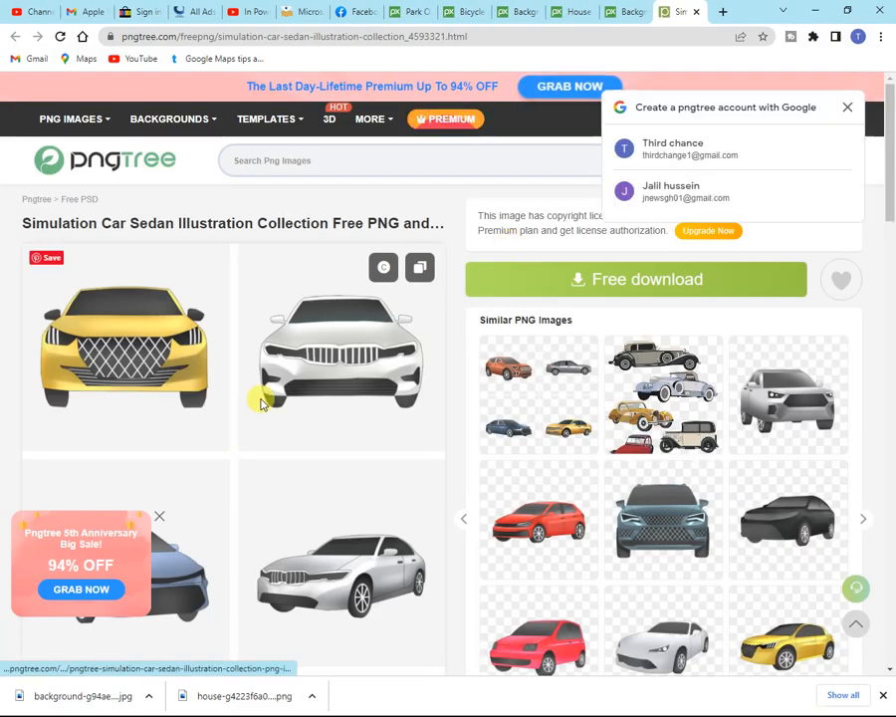
{"action": "scroll", "coordinate": [260, 398], "scroll_direction": "down", "scroll_amount": 1}
{"action": "scroll", "coordinate": [261, 401], "scroll_direction": "down", "scroll_amount": 2}
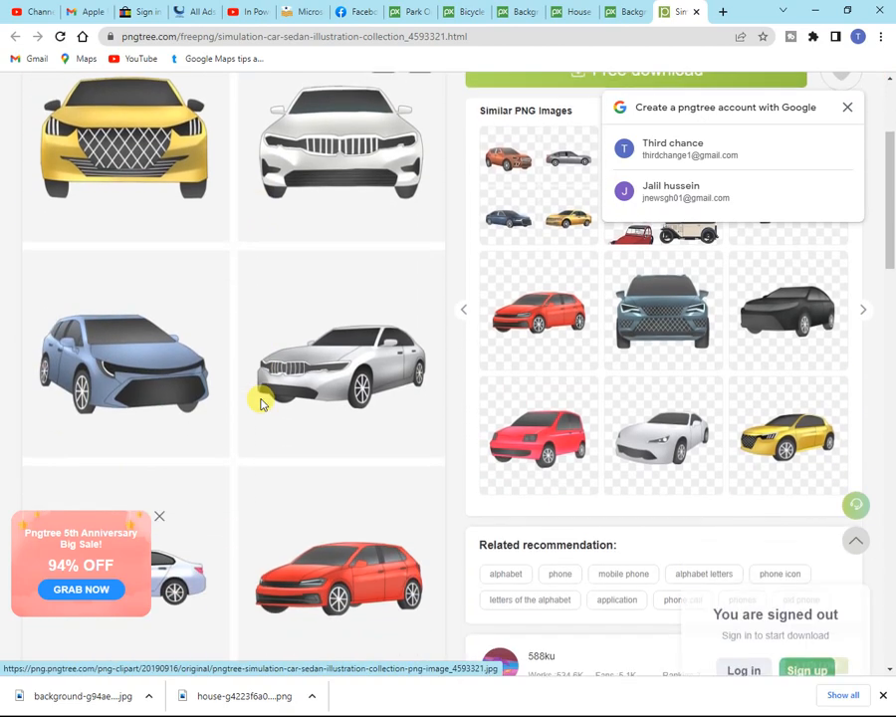
{"action": "scroll", "coordinate": [261, 400], "scroll_direction": "down", "scroll_amount": 3}
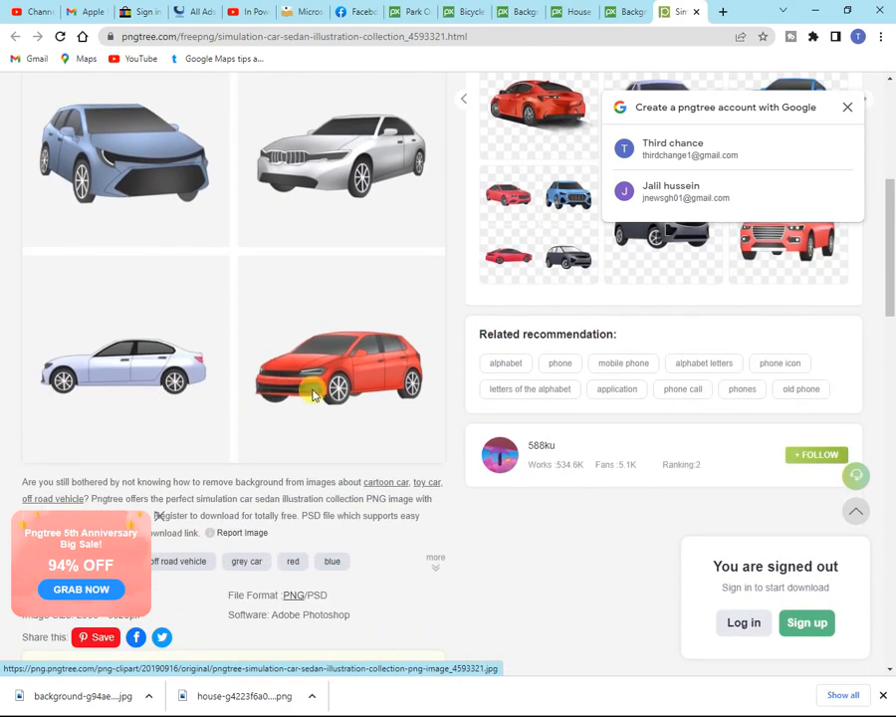
{"action": "scroll", "coordinate": [309, 390], "scroll_direction": "up", "scroll_amount": 6}
- Request the free download of the car collection and sign up to Pngtree with a Google account
{"action": "left_click", "coordinate": [586, 279]}
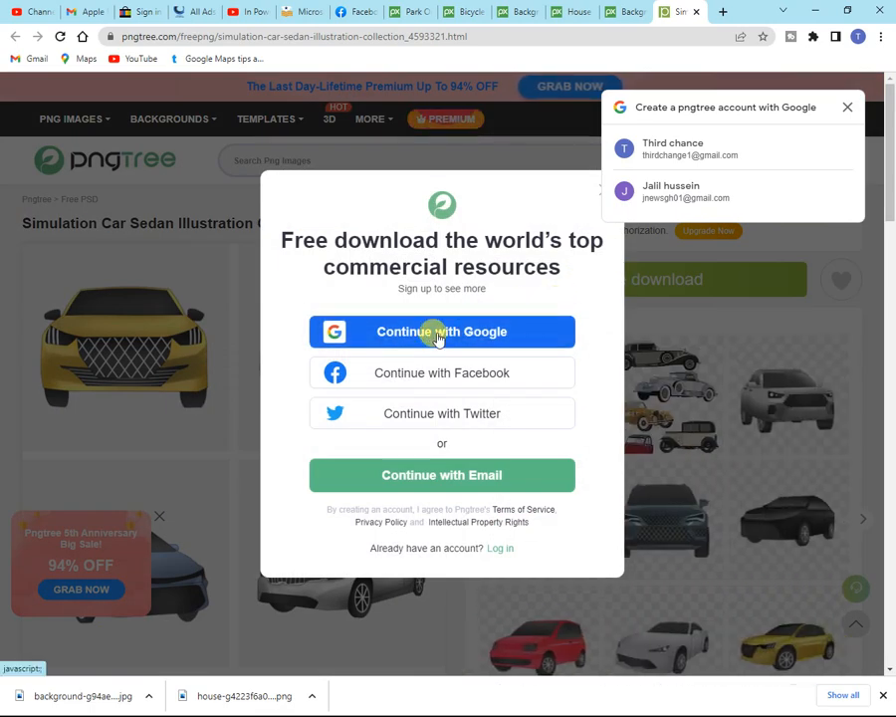
{"action": "left_click", "coordinate": [438, 337]}
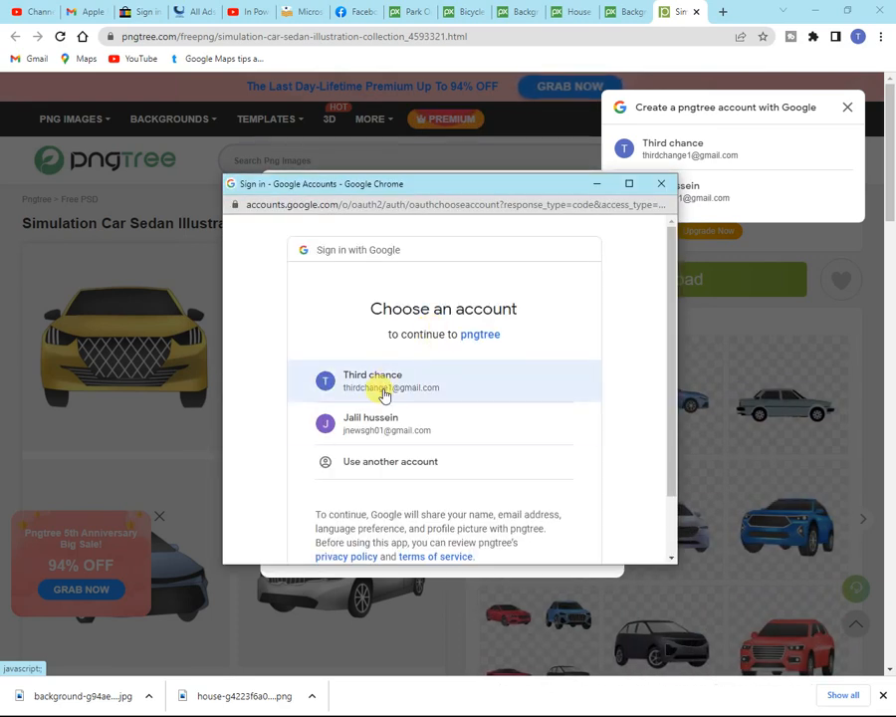
{"action": "left_click", "coordinate": [370, 425]}
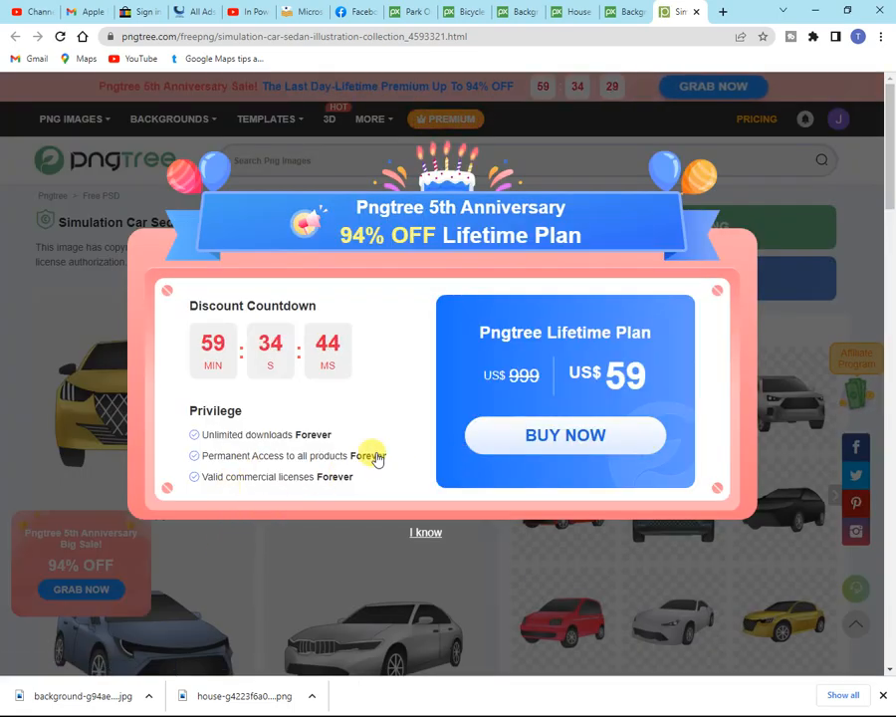
{"action": "scroll", "coordinate": [246, 414], "scroll_direction": "down", "scroll_amount": 5}
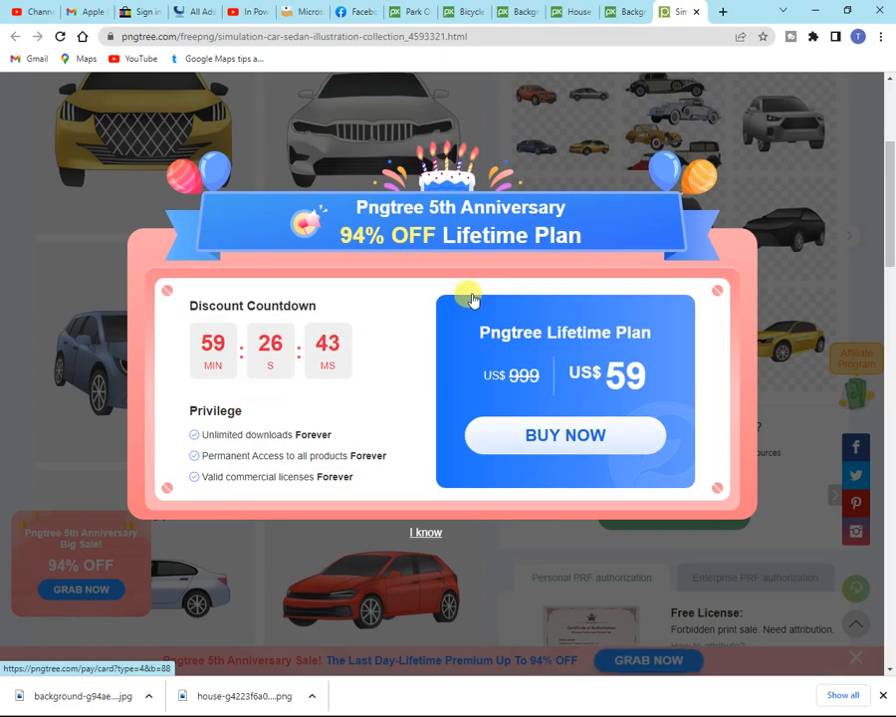
- Switch to File Explorer and examine the image files gathered in the project4 folder
{"action": "key", "text": "alt+Tab"}
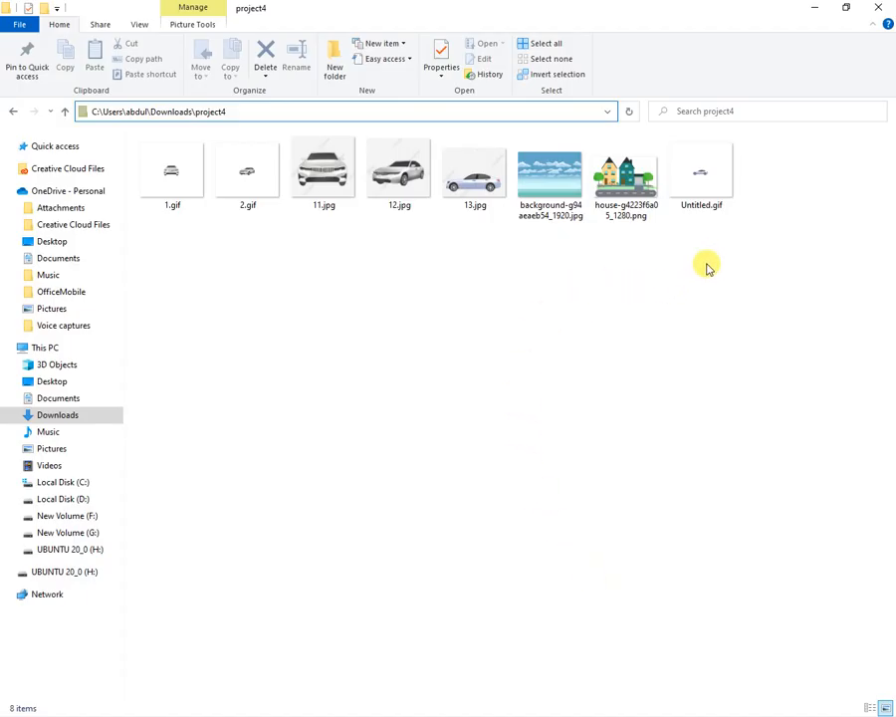
{"action": "left_click_drag", "start_coordinate": [704, 261], "coordinate": [179, 171]}
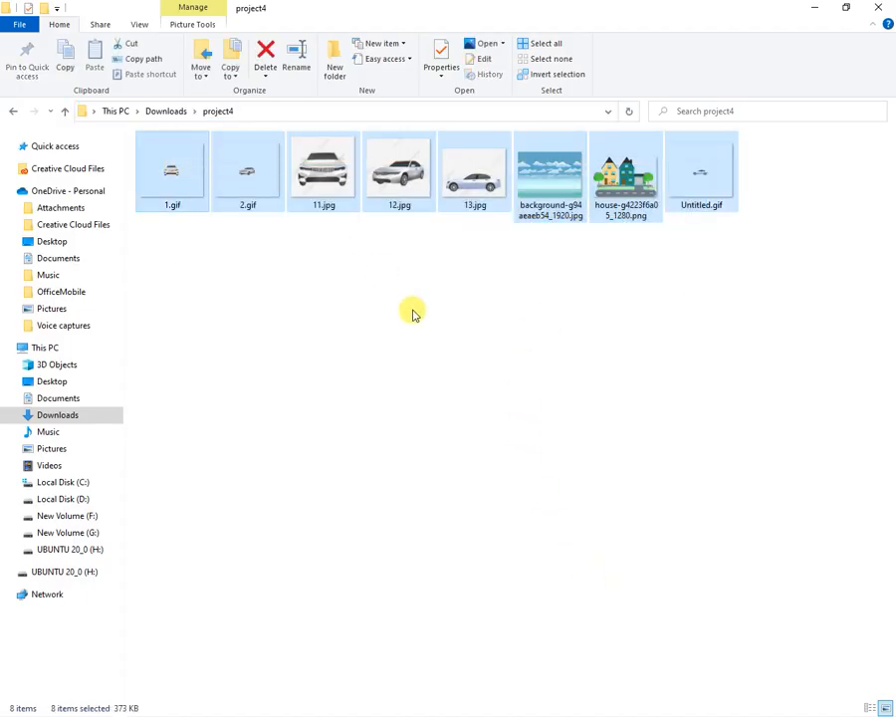
{"action": "left_click", "coordinate": [413, 314]}
{"action": "left_click_drag", "start_coordinate": [793, 256], "coordinate": [159, 176]}
{"action": "left_click", "coordinate": [354, 299]}
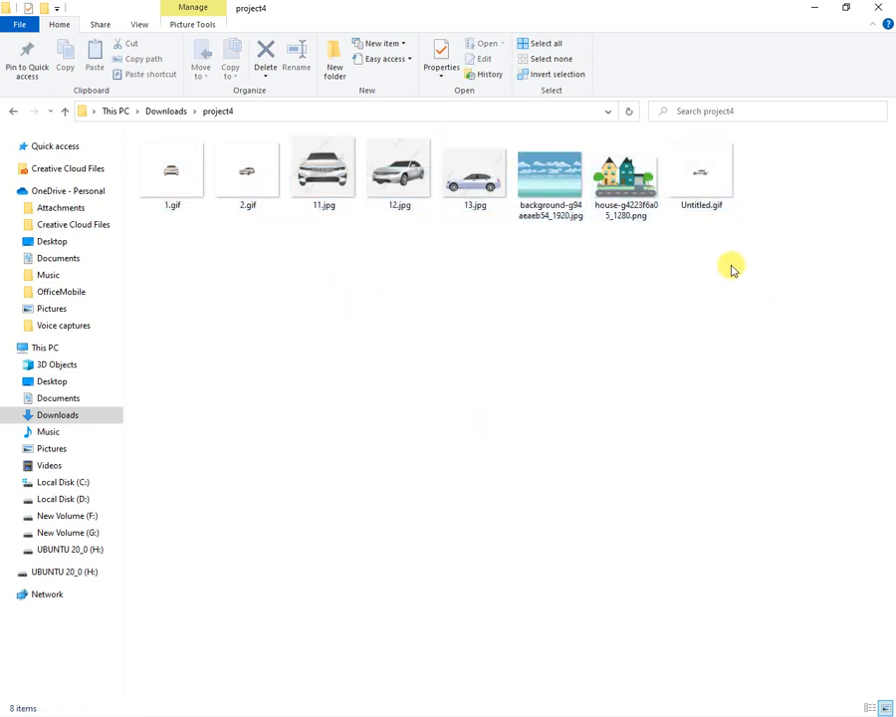
{"action": "left_click_drag", "start_coordinate": [732, 269], "coordinate": [177, 179]}
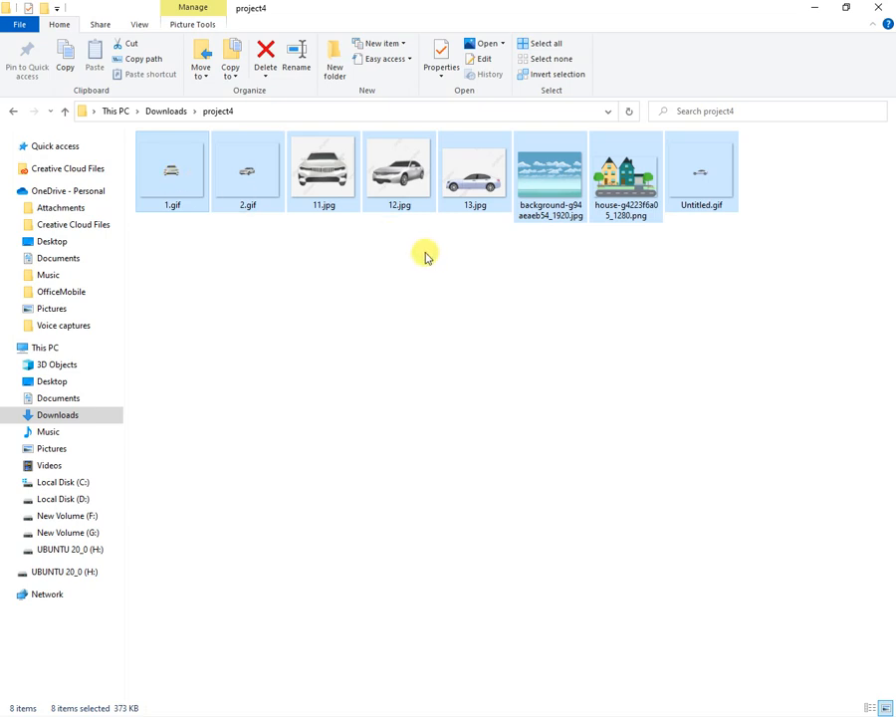
{"action": "left_click", "coordinate": [252, 284]}
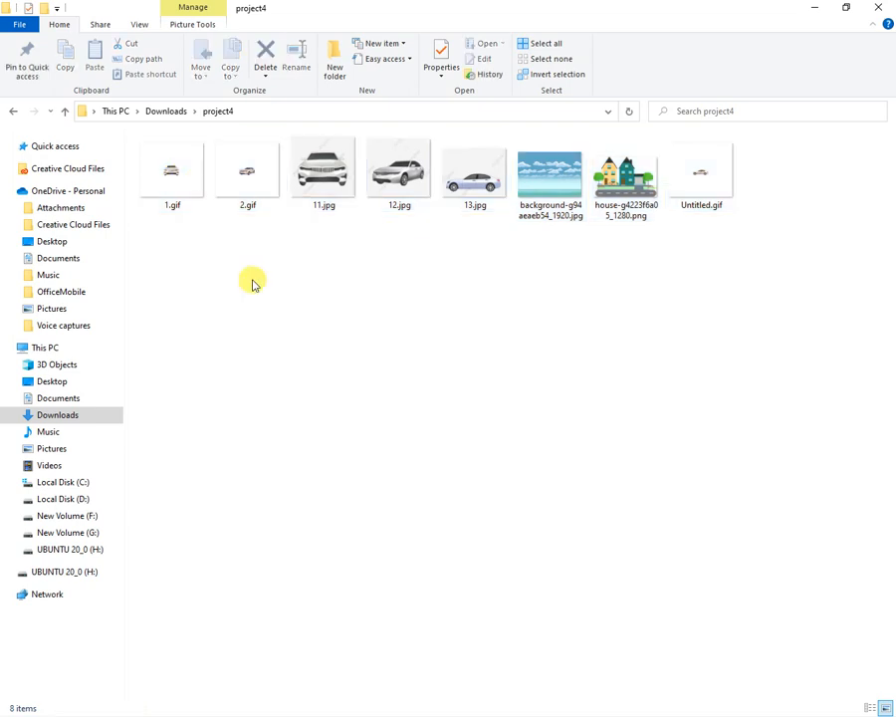
- Switch to PowerPoint and delete the title and subtitle placeholders from the first slide
{"action": "key", "text": "alt+Tab"}
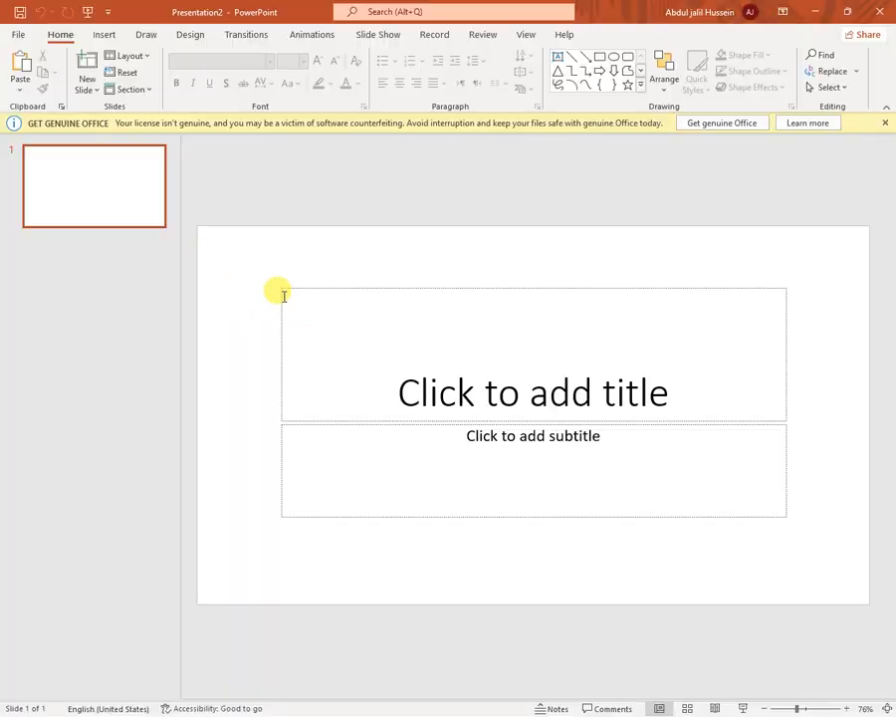
{"action": "left_click_drag", "start_coordinate": [246, 267], "coordinate": [811, 556]}
{"action": "key", "text": "Delete"}
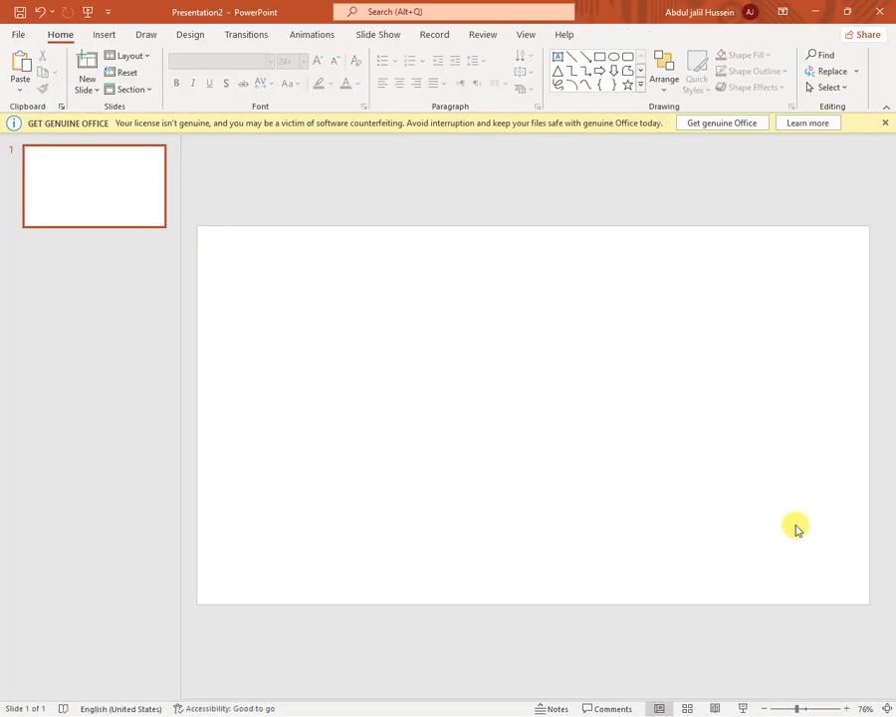
- Copy the house PNG from the project4 folder in File Explorer and paste it onto the blank PowerPoint slide
{"action": "key", "text": "alt+Tab"}
{"action": "left_click", "coordinate": [629, 189]}
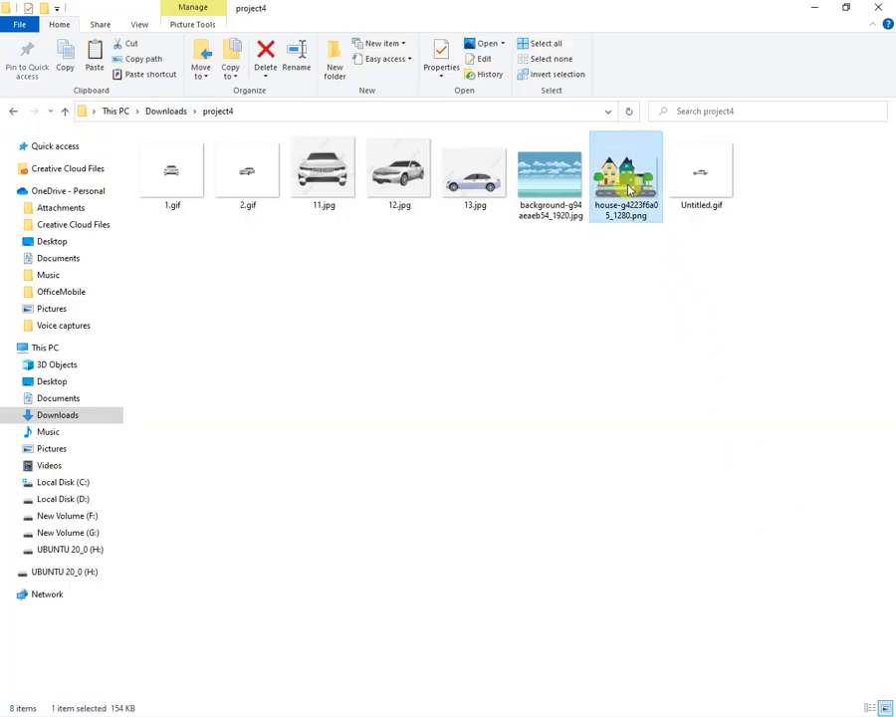
{"action": "key", "text": "alt+Tab"}
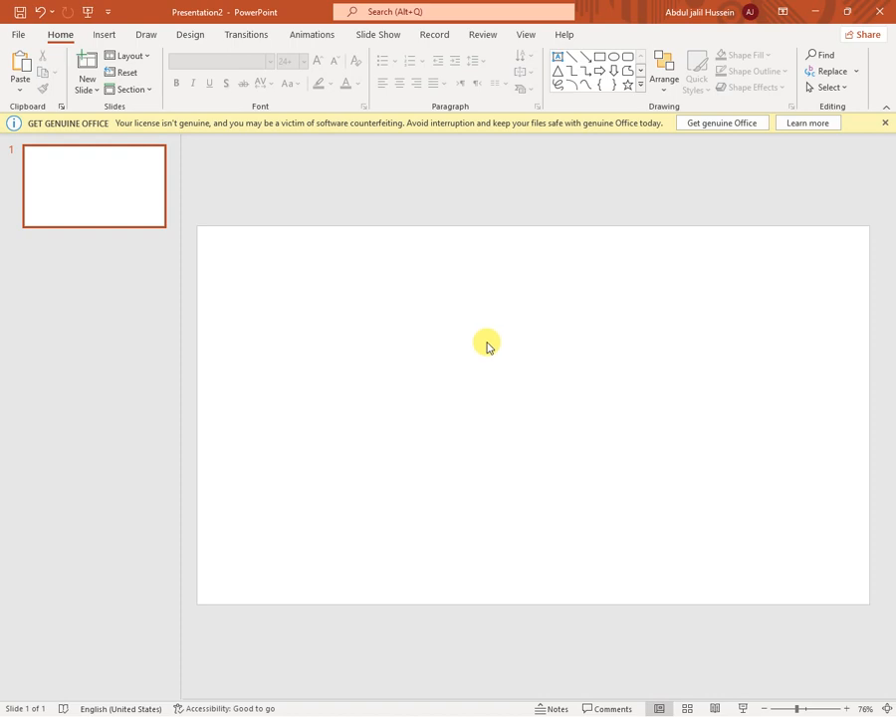
{"action": "key", "text": "ctrl+v"}
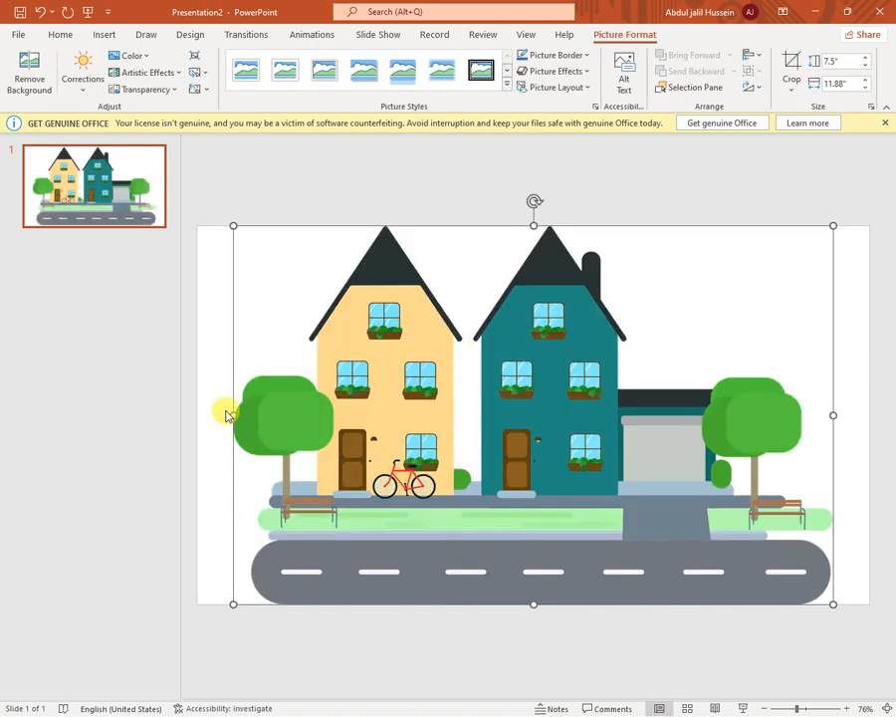
- Stretch the house picture to about 15.32" wide past both slide edges and preview the slide full screen
{"action": "left_click_drag", "start_coordinate": [232, 416], "coordinate": [111, 414]}
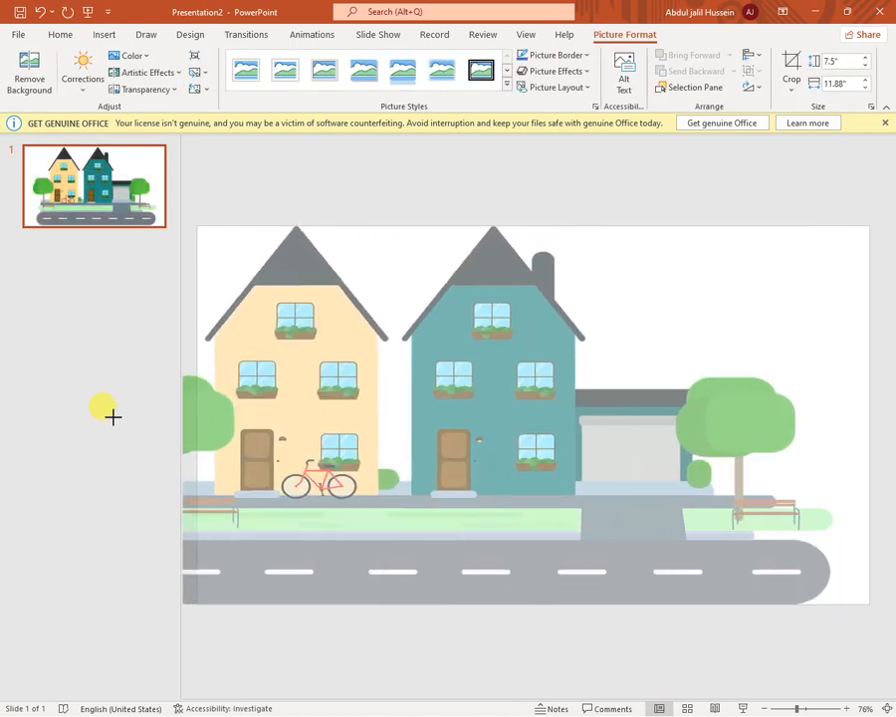
{"action": "left_click_drag", "start_coordinate": [841, 408], "coordinate": [891, 403]}
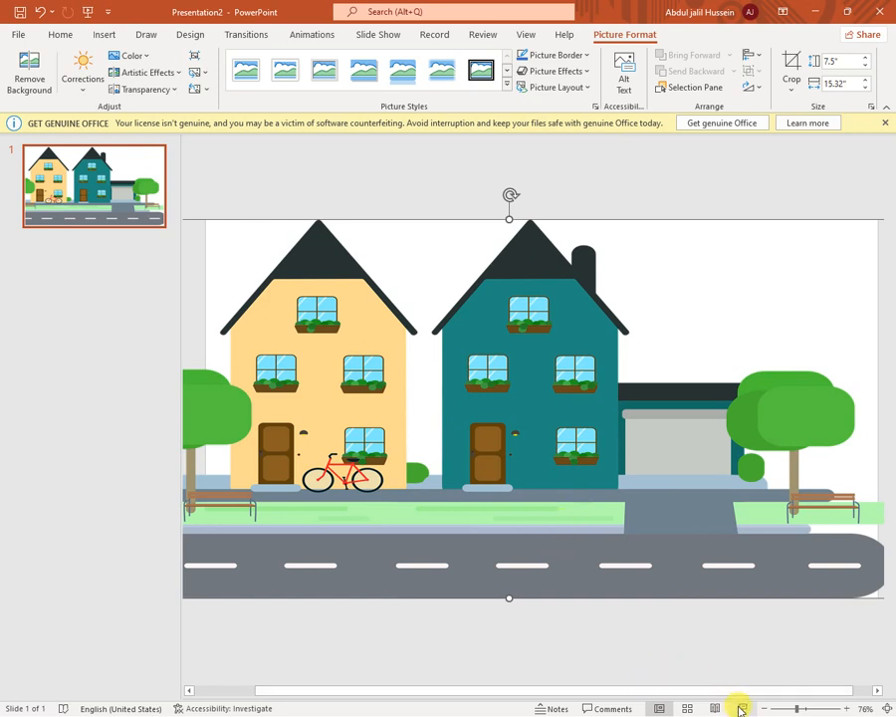
{"action": "left_click", "coordinate": [741, 709]}
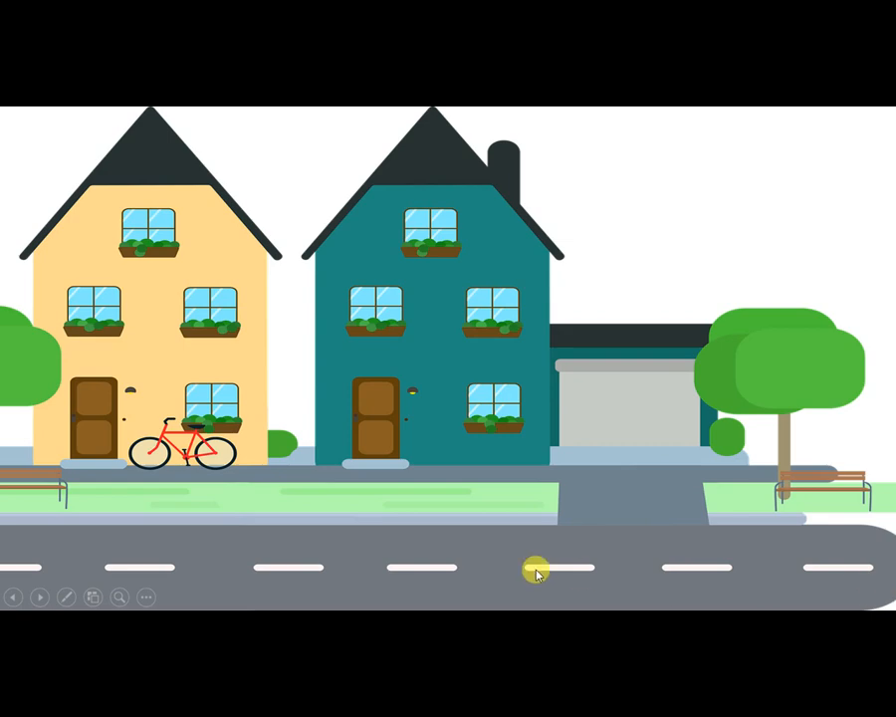
{"action": "key", "text": "Escape"}
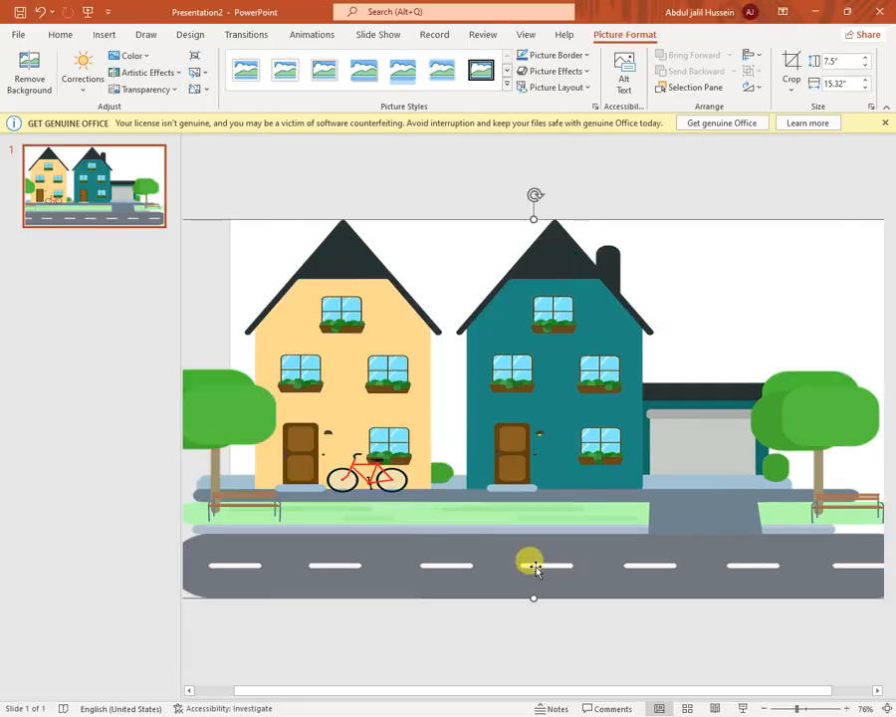
- Widen the house picture further to about 16.74" so the road spans the whole slide, and check it in the slide show
{"action": "left_click", "coordinate": [765, 709]}
{"action": "left_click", "coordinate": [766, 709]}
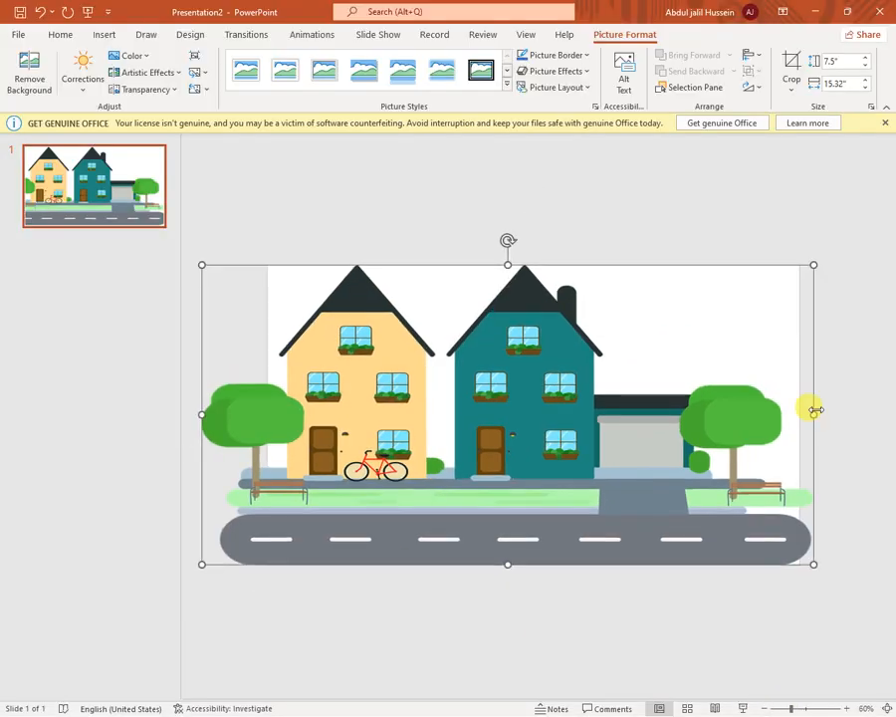
{"action": "left_click_drag", "start_coordinate": [814, 415], "coordinate": [852, 414]}
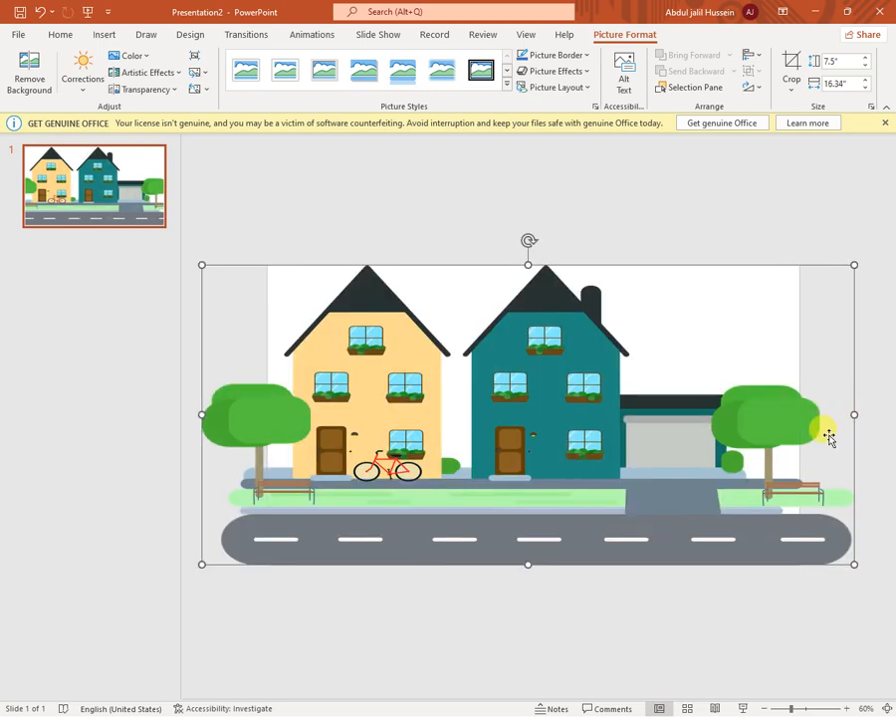
{"action": "left_click", "coordinate": [476, 655]}
{"action": "double_click", "coordinate": [289, 378]}
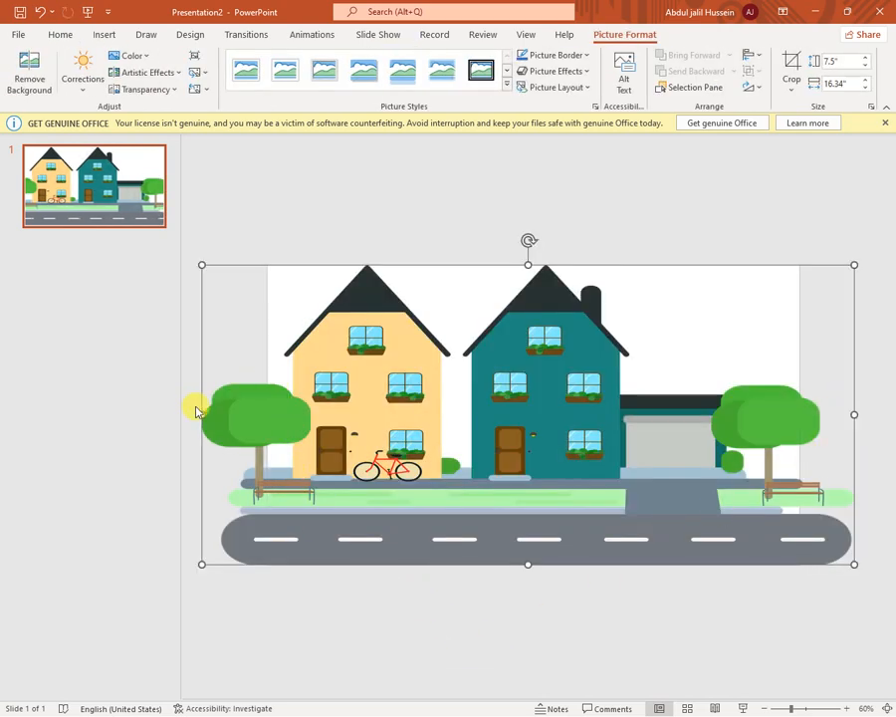
{"action": "left_click_drag", "start_coordinate": [199, 412], "coordinate": [188, 413]}
{"action": "left_click", "coordinate": [355, 611]}
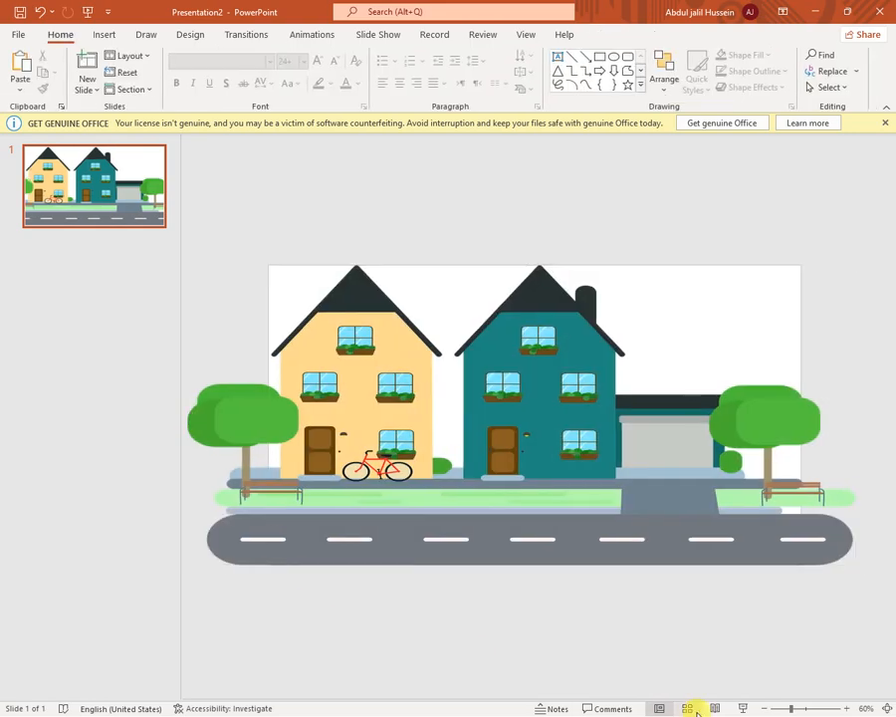
{"action": "left_click", "coordinate": [744, 708]}
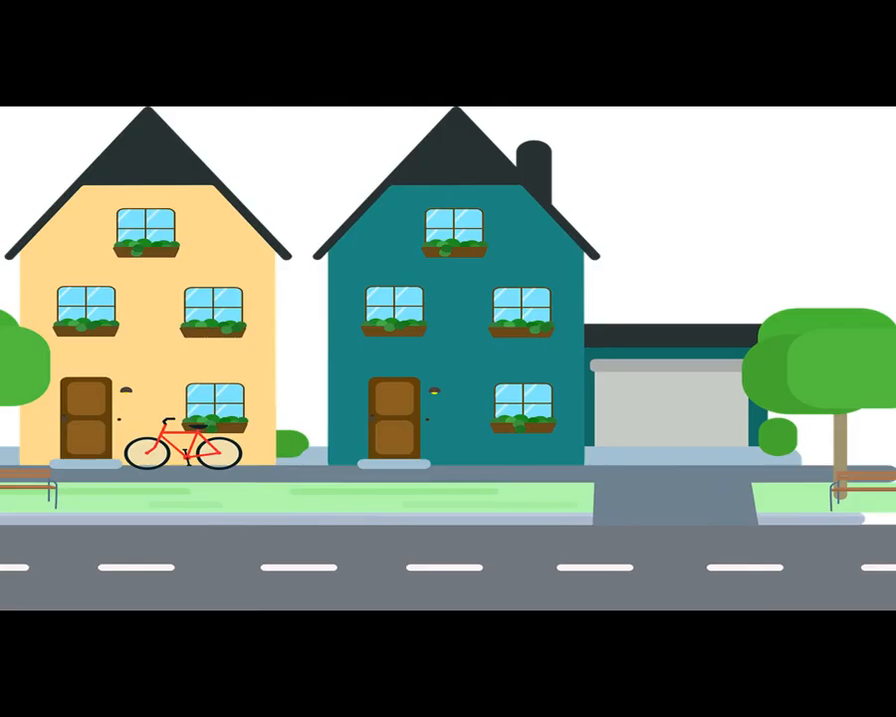
{"action": "key", "text": "Escape"}
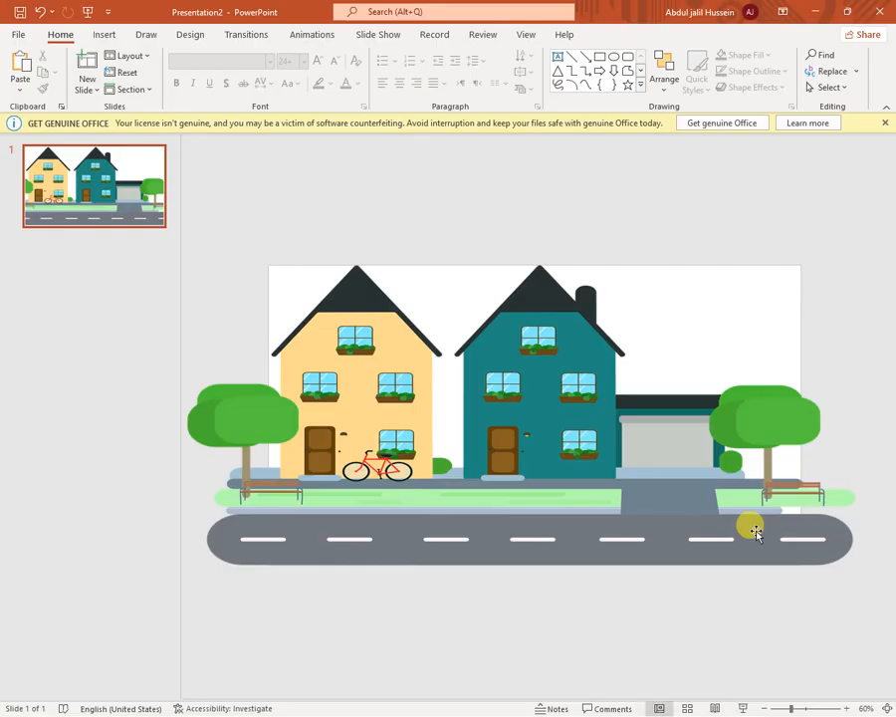
- Copy the sky image background-g94aeaeb54_1920.jpg from the project4 folder in File Explorer and paste it onto the PowerPoint slide
{"action": "left_click", "coordinate": [471, 394]}
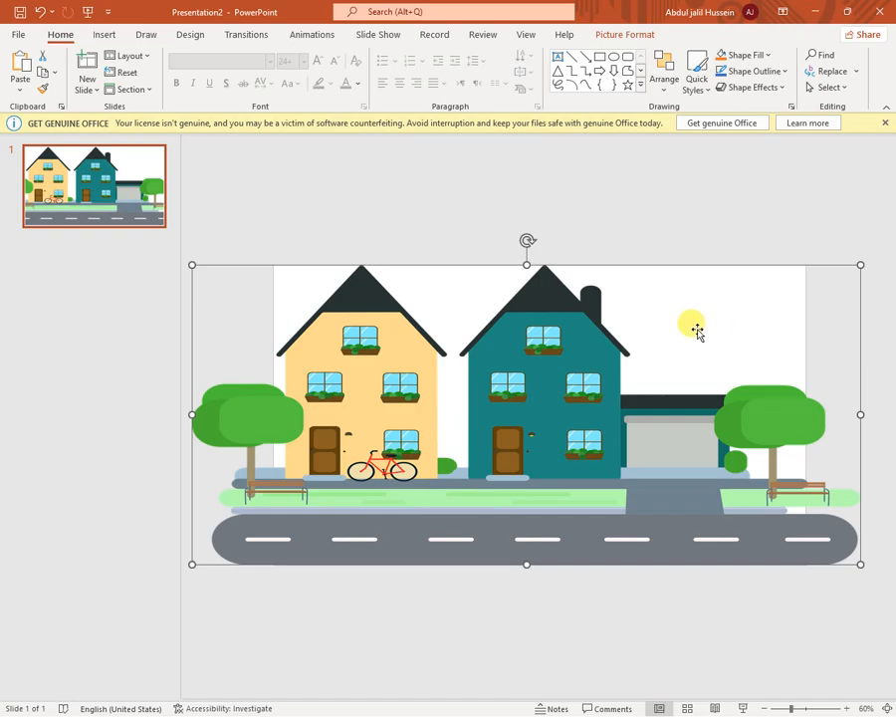
{"action": "key", "text": "alt+Tab"}
{"action": "left_click", "coordinate": [547, 178]}
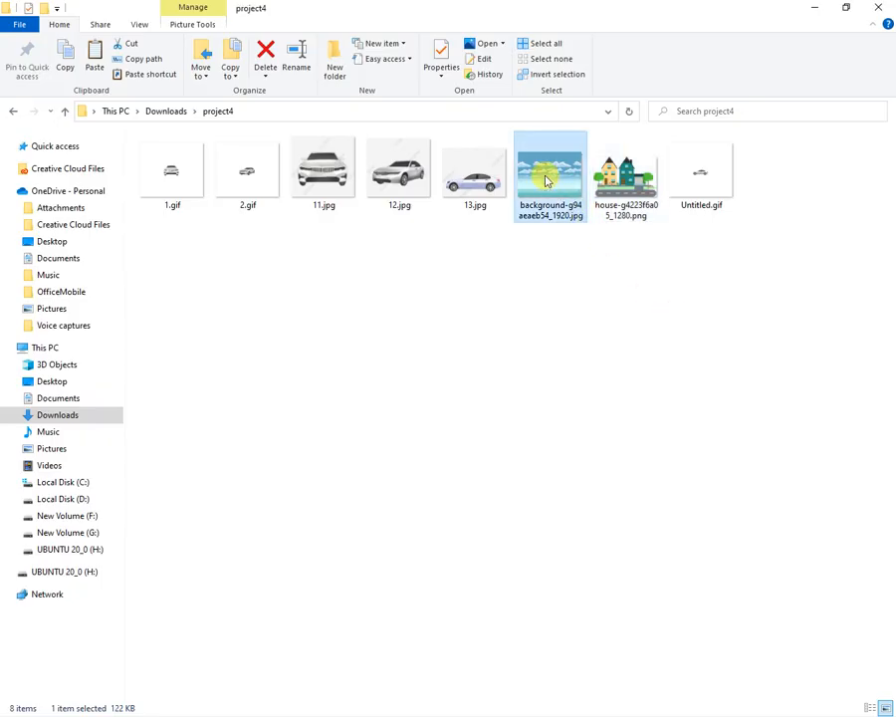
{"action": "key", "text": "alt+Tab"}
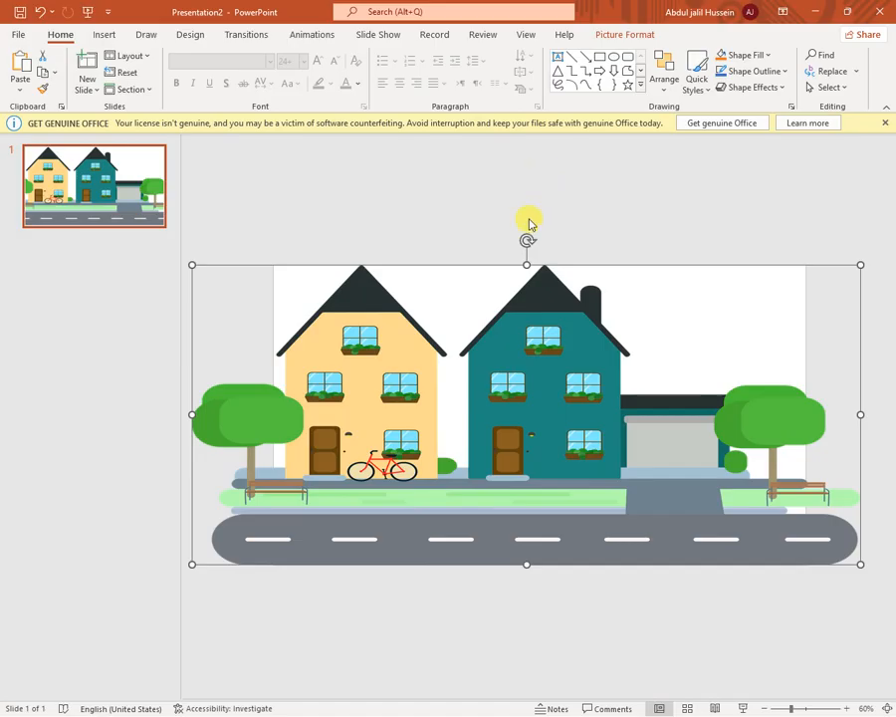
{"action": "key", "text": "ctrl+v"}
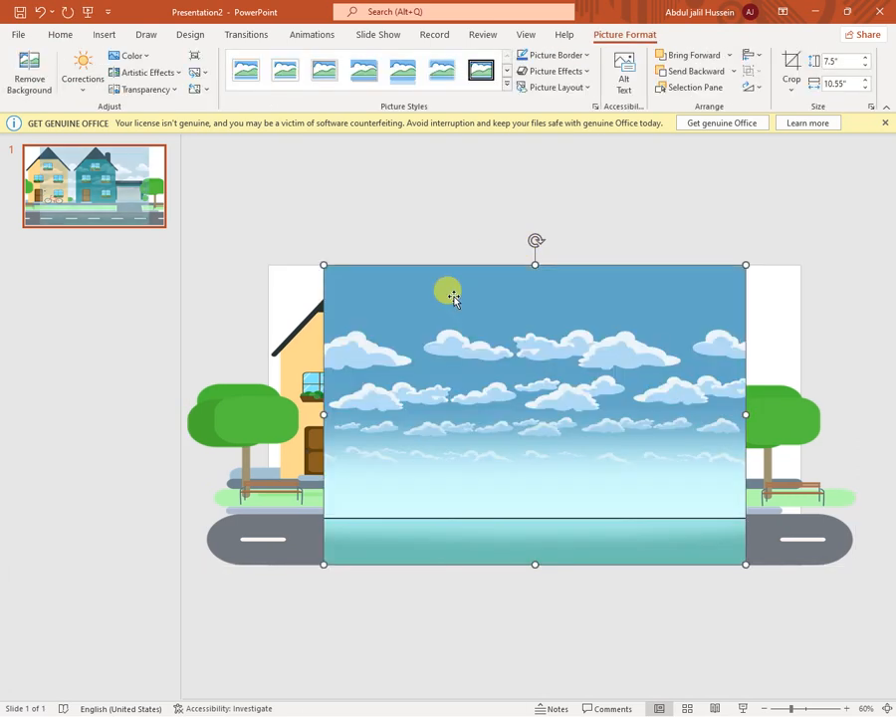
- Move the sky picture partly beyond the slide's left edge and send it to the back, behind the houses
{"action": "left_click_drag", "start_coordinate": [535, 350], "coordinate": [479, 348]}
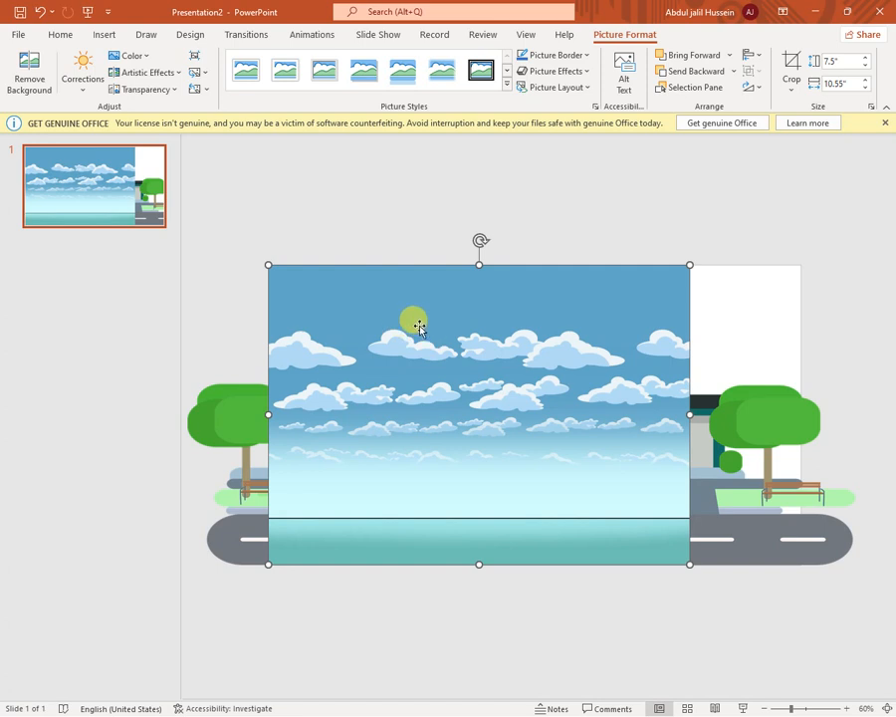
{"action": "left_click_drag", "start_coordinate": [576, 360], "coordinate": [448, 322]}
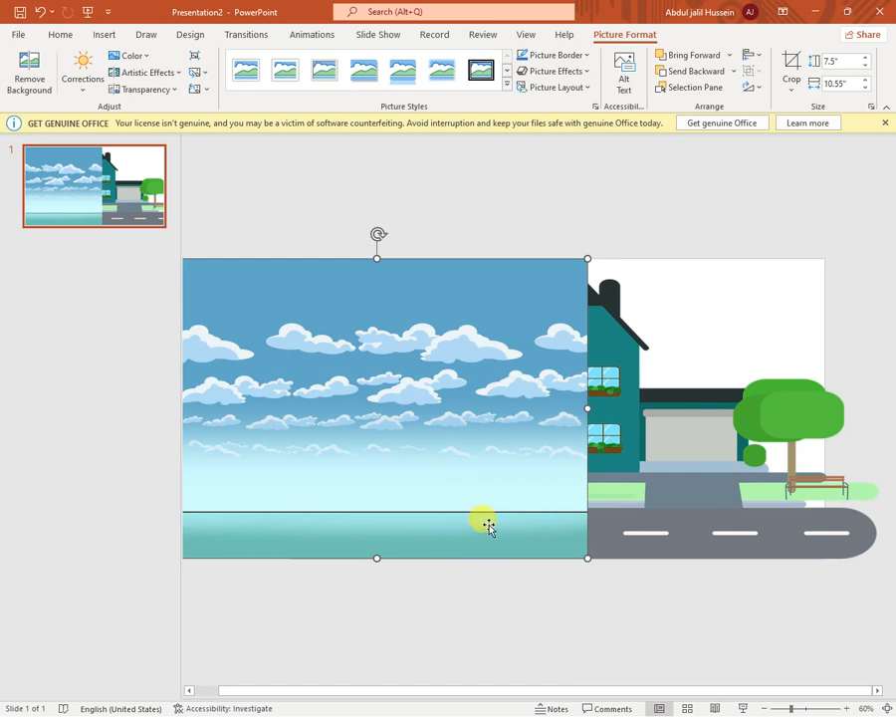
{"action": "right_click", "coordinate": [401, 293]}
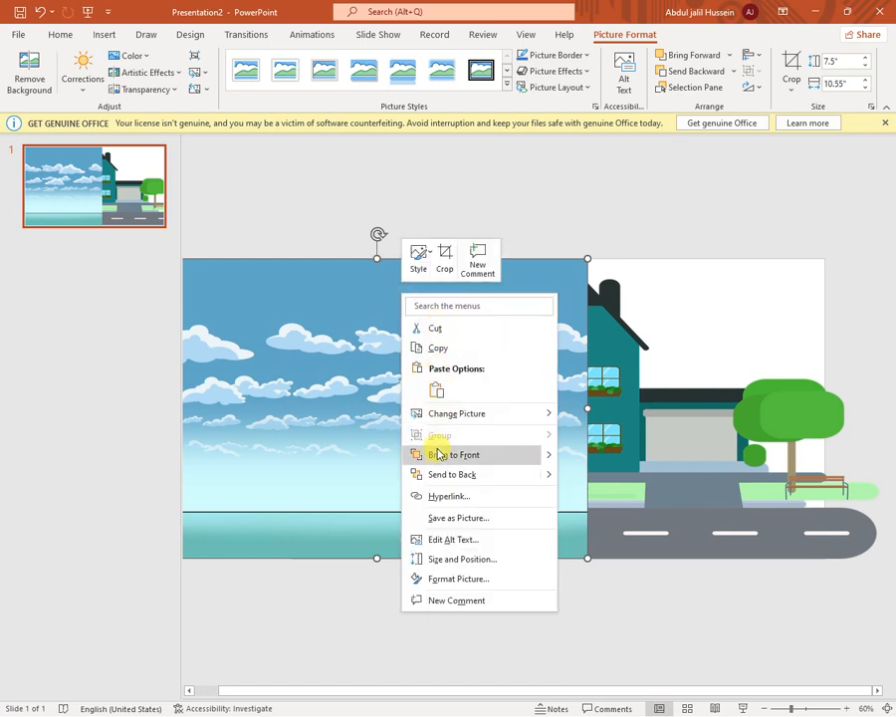
{"action": "left_click", "coordinate": [481, 476]}
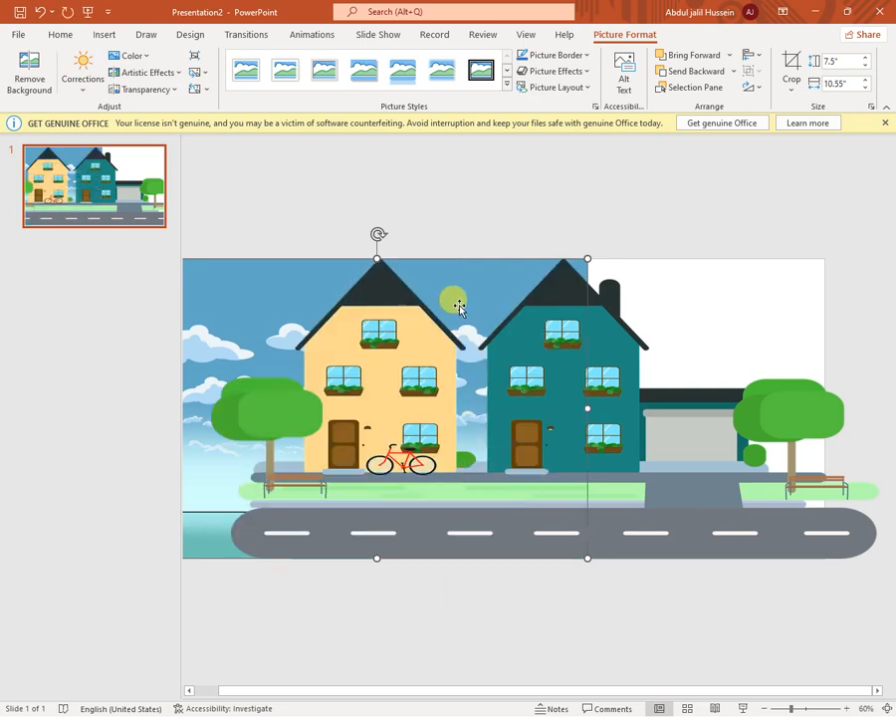
{"action": "left_click", "coordinate": [455, 294]}
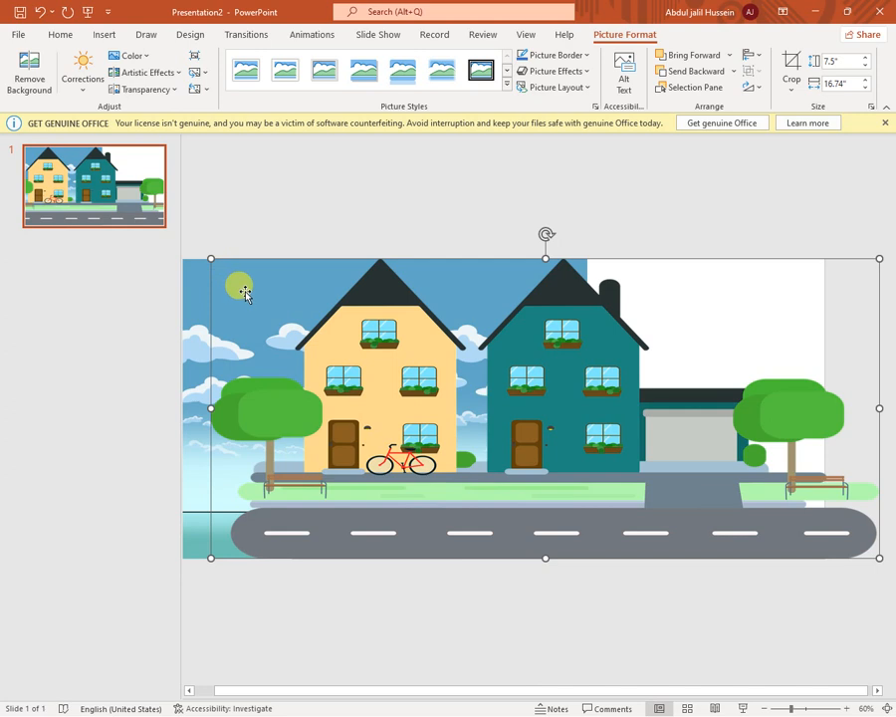